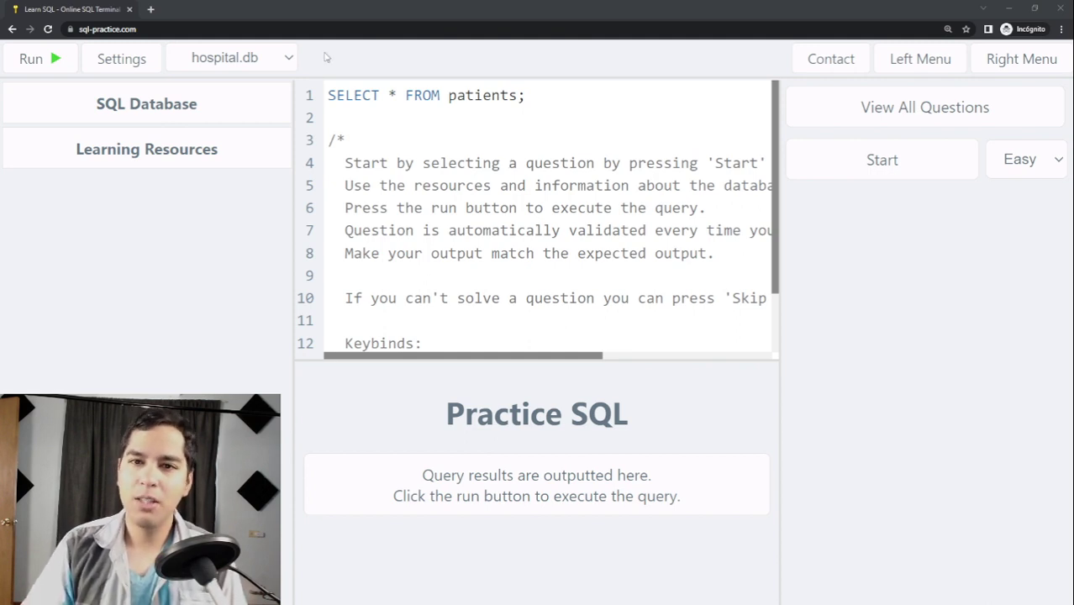
Check the site address and keep hospital.db as the selected database.
{"action": "left_click", "coordinate": [384, 33]}
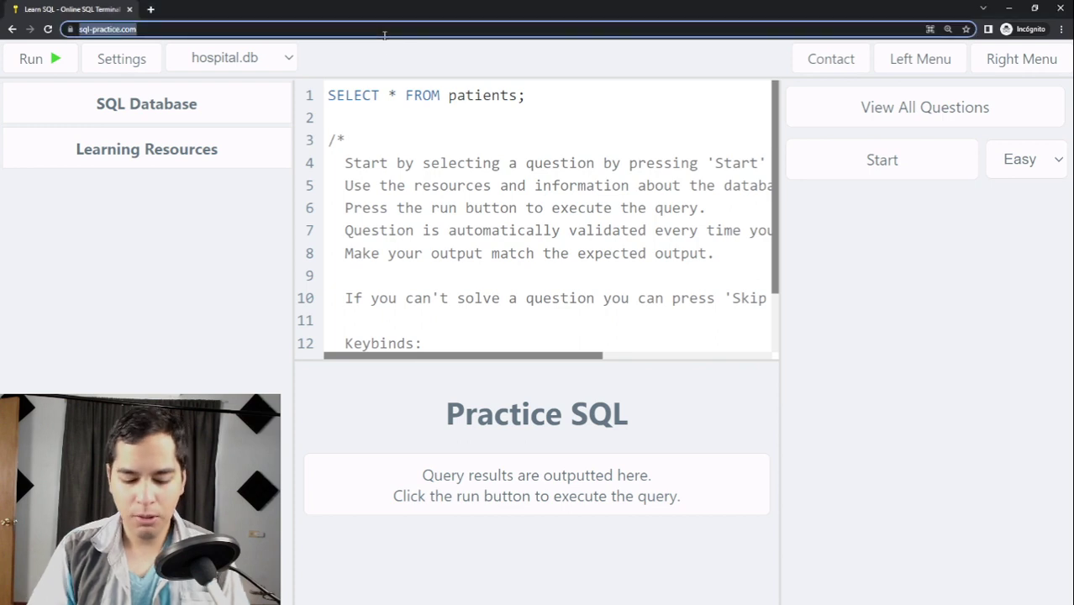
{"action": "type", "text": "sql"}
{"action": "key", "text": "Escape"}
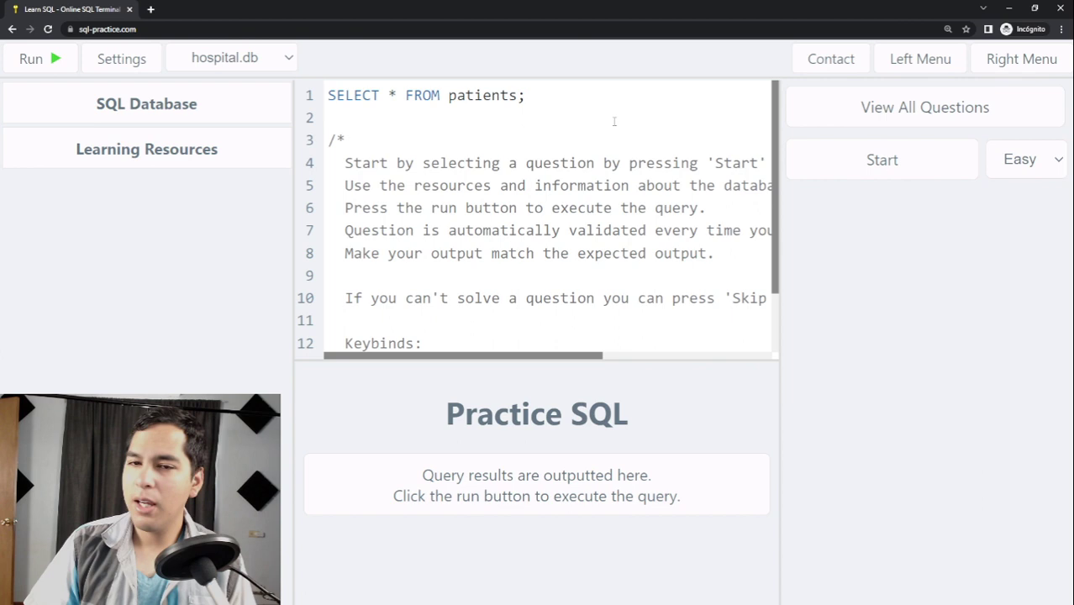
{"action": "left_click", "coordinate": [252, 57]}
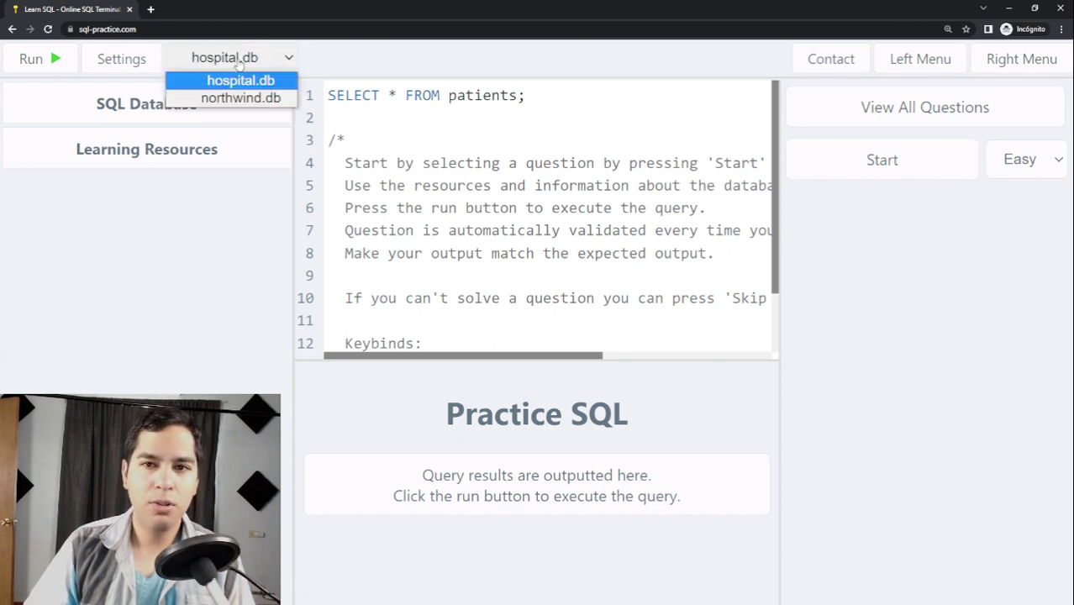
{"action": "left_click", "coordinate": [244, 82]}
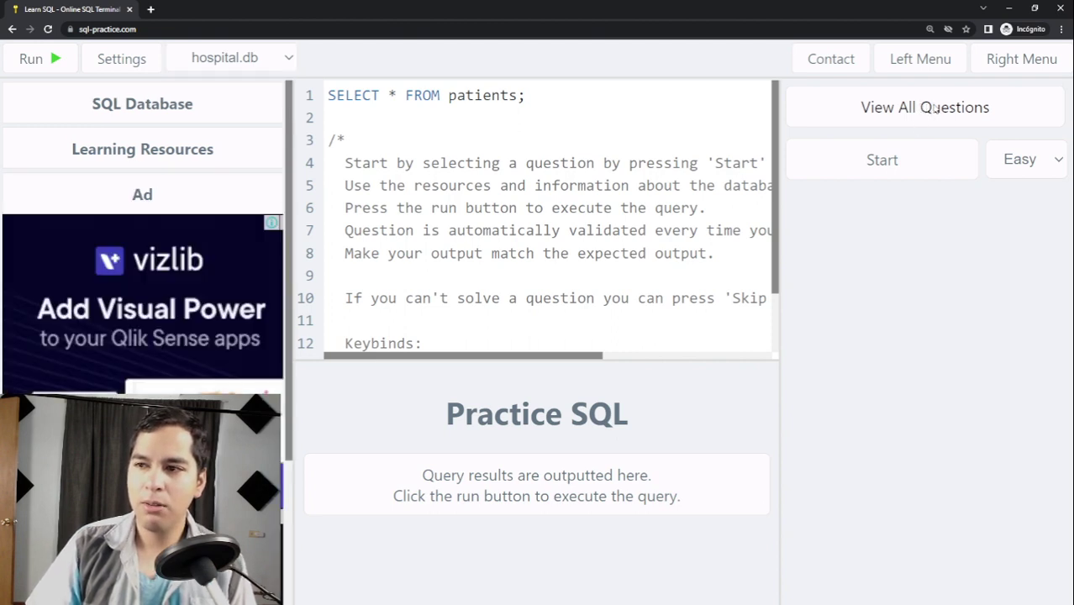
List the questions filtered to Medium and scroll to the province_id height-sum question.
{"action": "left_click", "coordinate": [924, 107]}
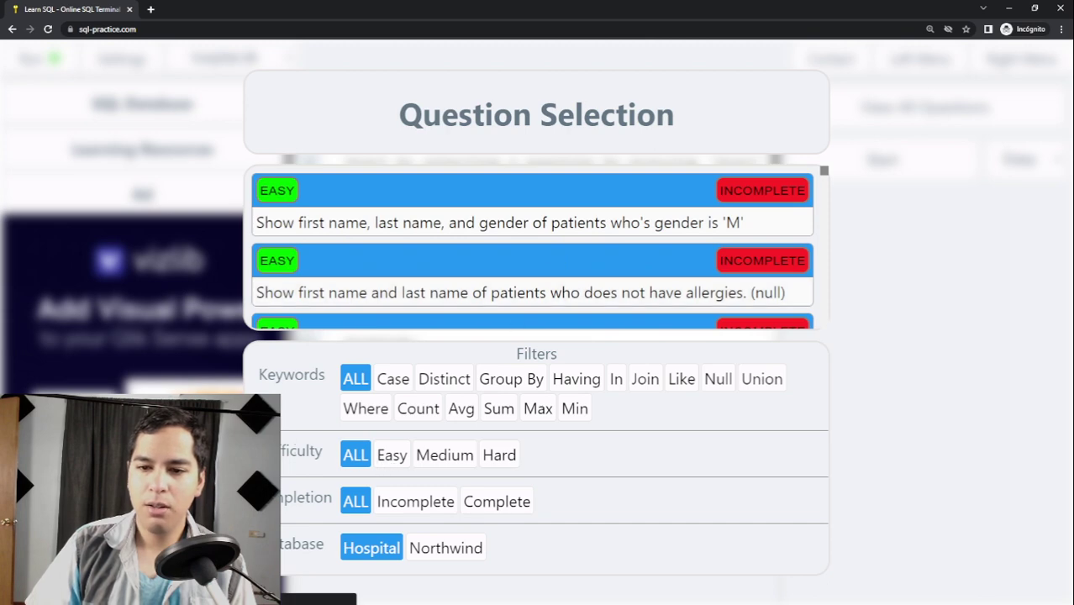
{"action": "left_click", "coordinate": [446, 455]}
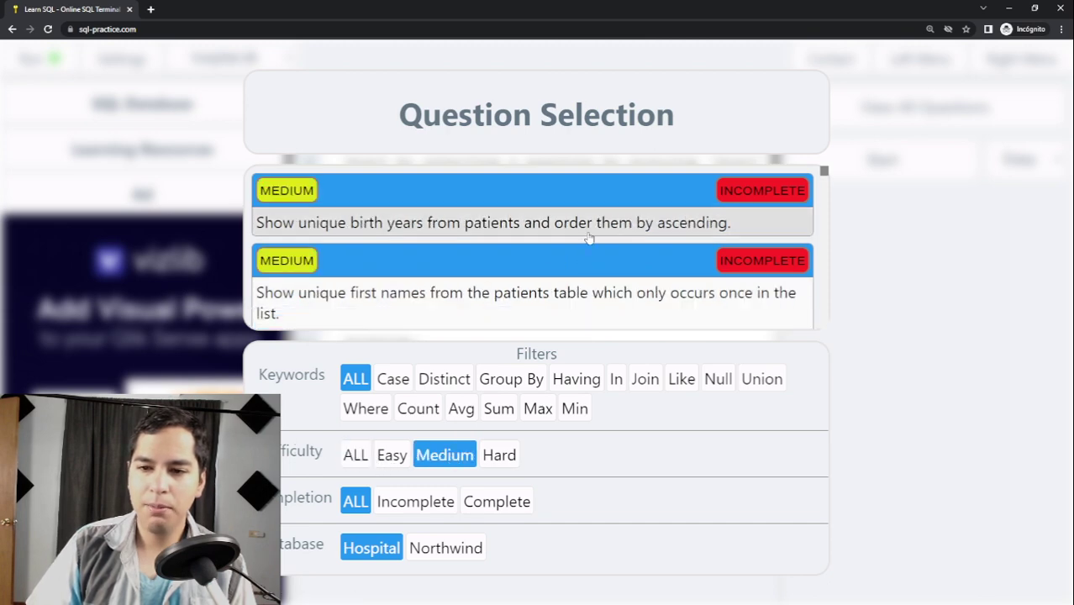
{"action": "scroll", "coordinate": [586, 239], "scroll_direction": "down", "scroll_amount": 1}
{"action": "scroll", "coordinate": [586, 240], "scroll_direction": "down", "scroll_amount": 2}
{"action": "scroll", "coordinate": [585, 240], "scroll_direction": "down", "scroll_amount": 2}
{"action": "scroll", "coordinate": [586, 240], "scroll_direction": "down", "scroll_amount": 2}
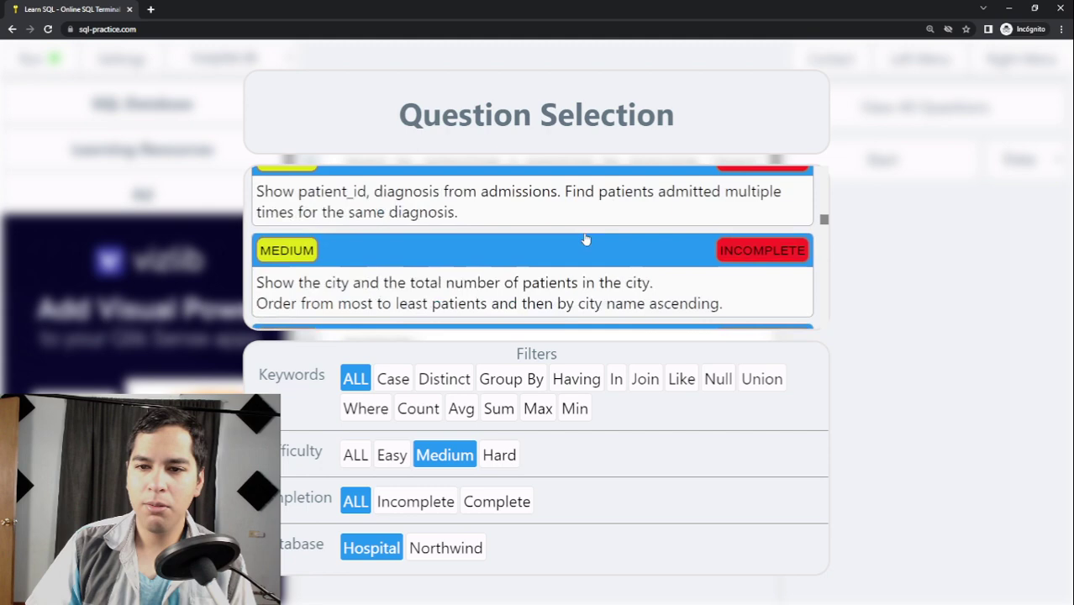
{"action": "scroll", "coordinate": [586, 240], "scroll_direction": "down", "scroll_amount": 1}
{"action": "scroll", "coordinate": [584, 239], "scroll_direction": "down", "scroll_amount": 1}
{"action": "scroll", "coordinate": [583, 238], "scroll_direction": "down", "scroll_amount": 1}
{"action": "scroll", "coordinate": [583, 238], "scroll_direction": "down", "scroll_amount": 2}
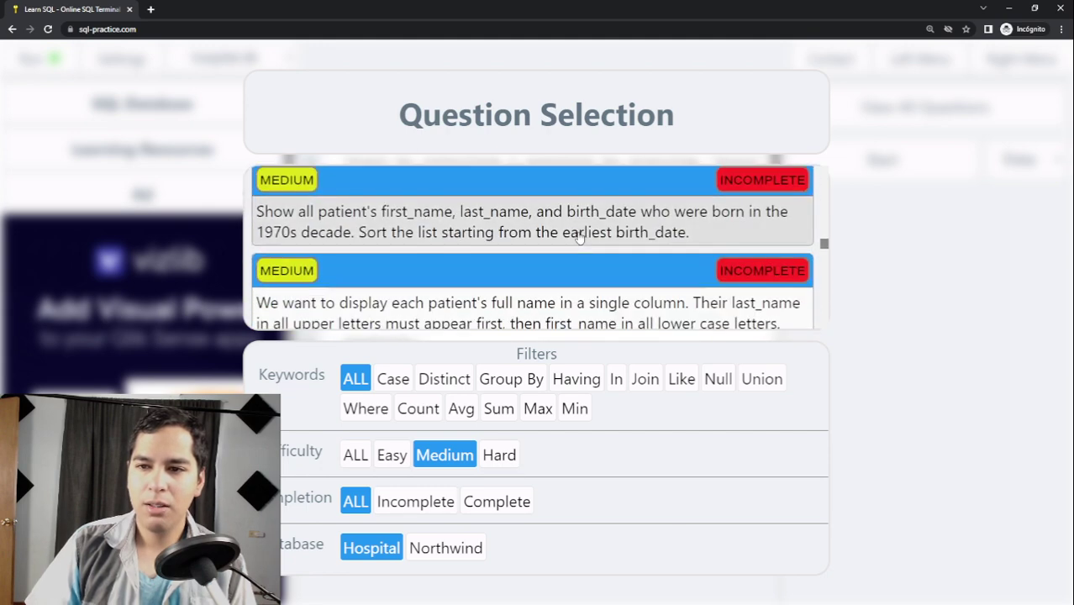
{"action": "scroll", "coordinate": [584, 238], "scroll_direction": "down", "scroll_amount": 2}
{"action": "scroll", "coordinate": [486, 206], "scroll_direction": "down", "scroll_amount": 2}
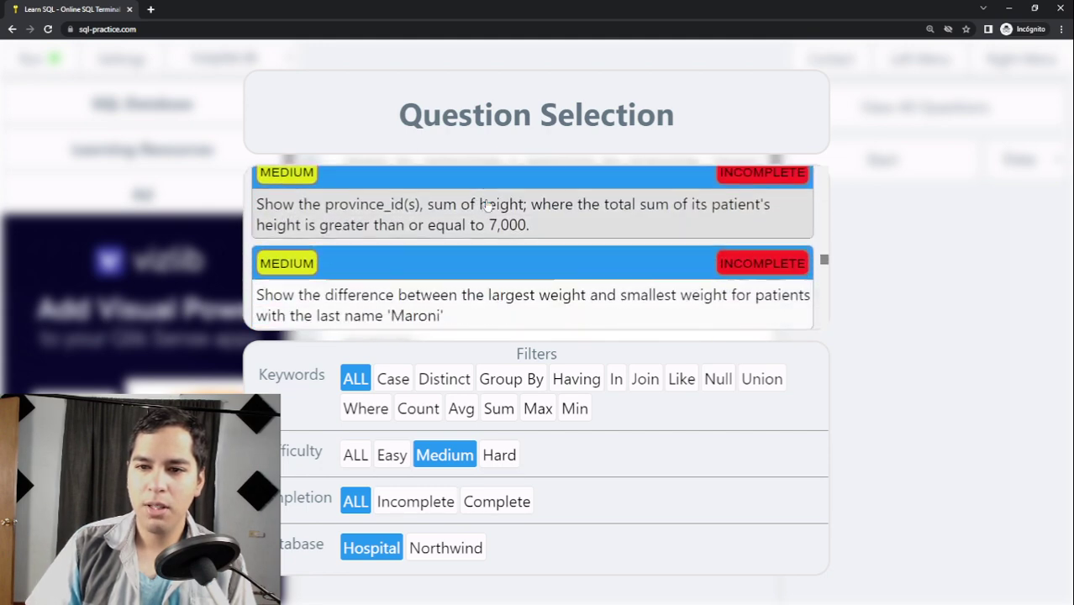
{"action": "scroll", "coordinate": [486, 214], "scroll_direction": "down", "scroll_amount": 1}
{"action": "scroll", "coordinate": [485, 216], "scroll_direction": "up", "scroll_amount": 1}
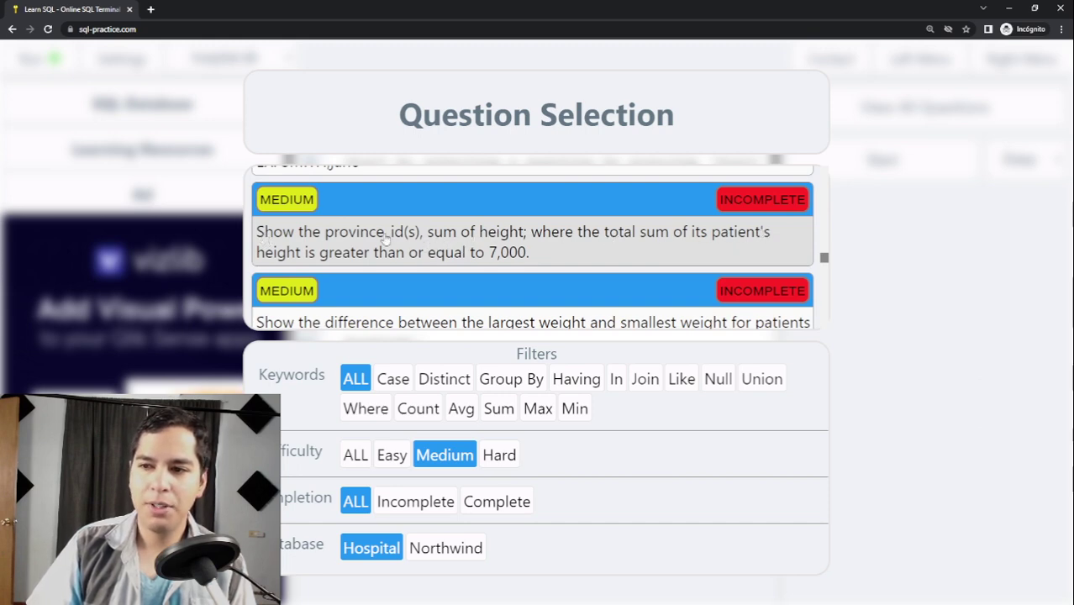
Open the province_id total-height question and clear the starter query from the editor.
{"action": "left_click", "coordinate": [439, 232]}
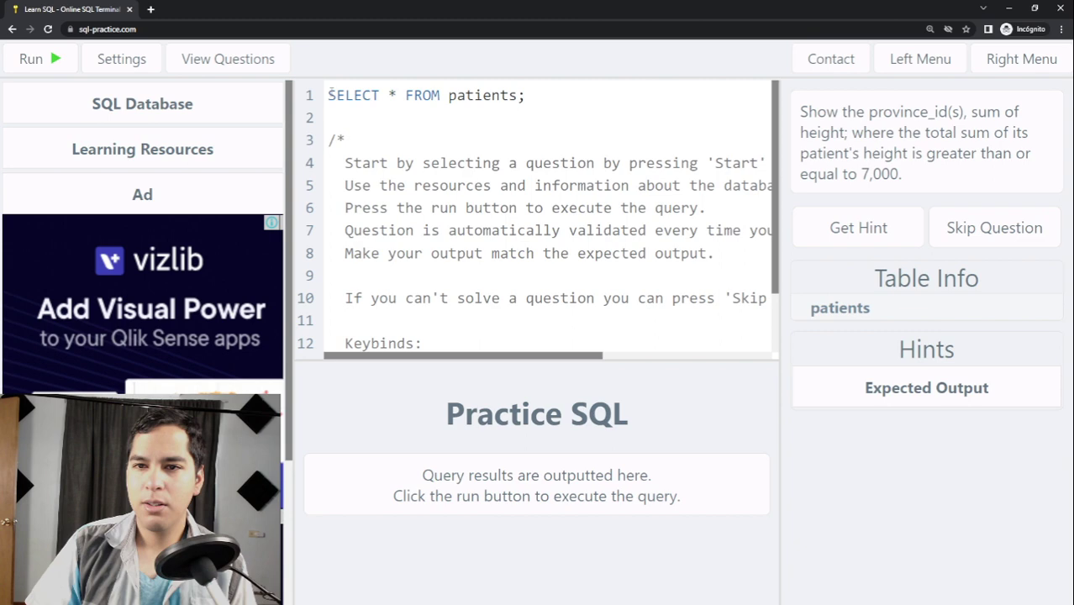
{"action": "key", "text": "ctrl+a"}
{"action": "key", "text": "BackSpace"}
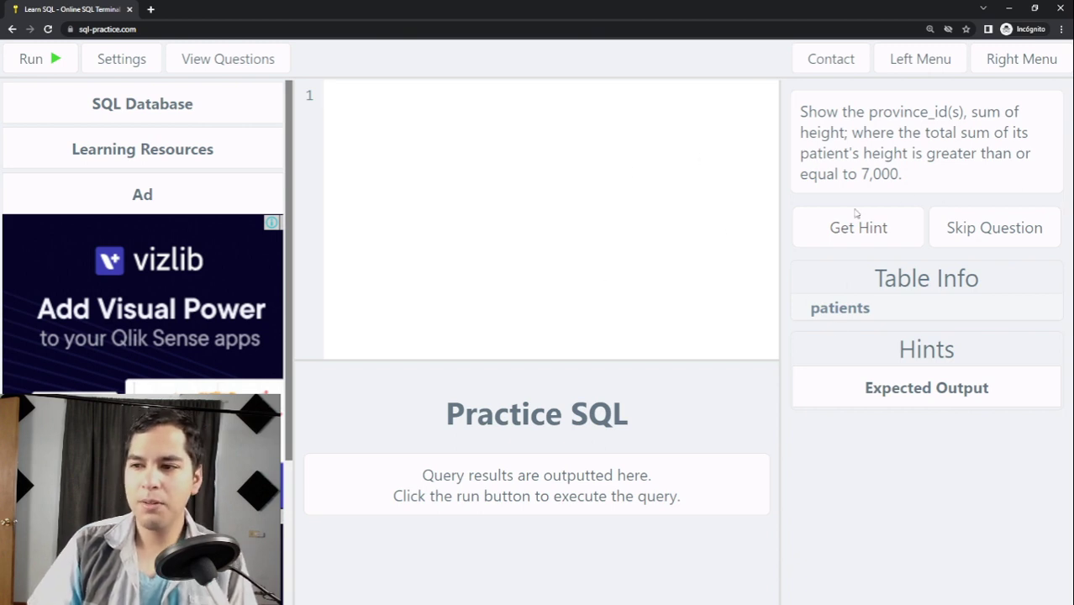
Expand the patients table's columns and highlight first_name, last_name and gender.
{"action": "left_click", "coordinate": [870, 307]}
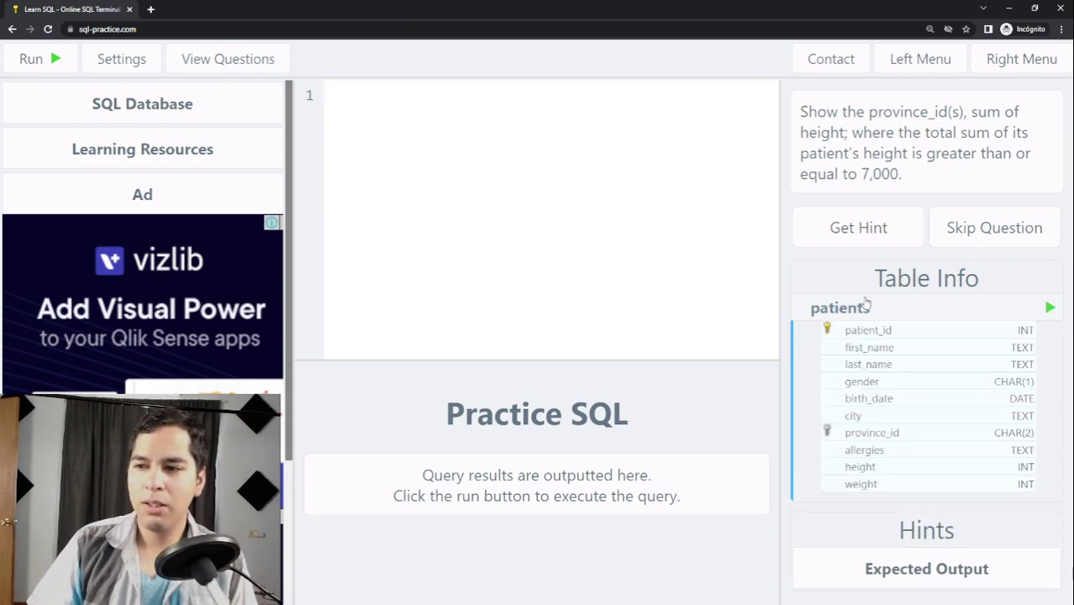
{"action": "left_click_drag", "start_coordinate": [840, 333], "coordinate": [907, 474]}
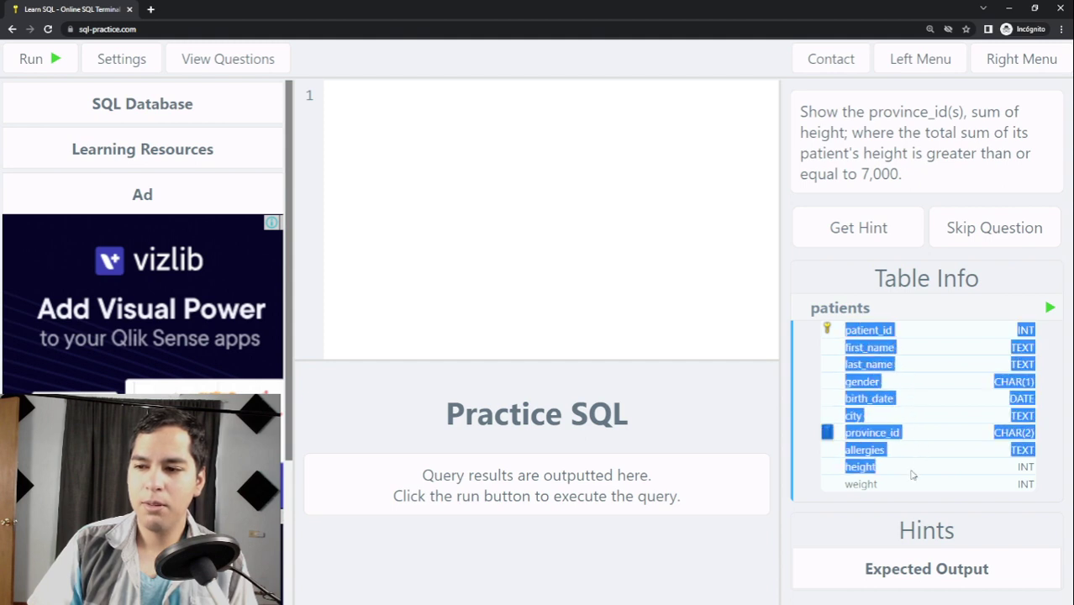
{"action": "left_click", "coordinate": [829, 322]}
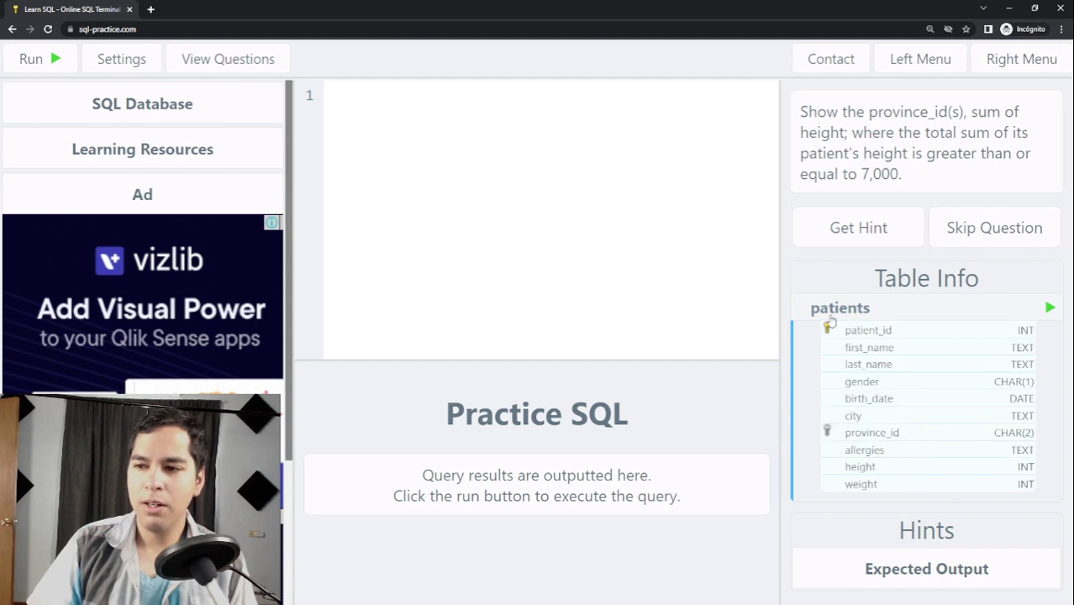
{"action": "left_click_drag", "start_coordinate": [844, 351], "coordinate": [902, 388]}
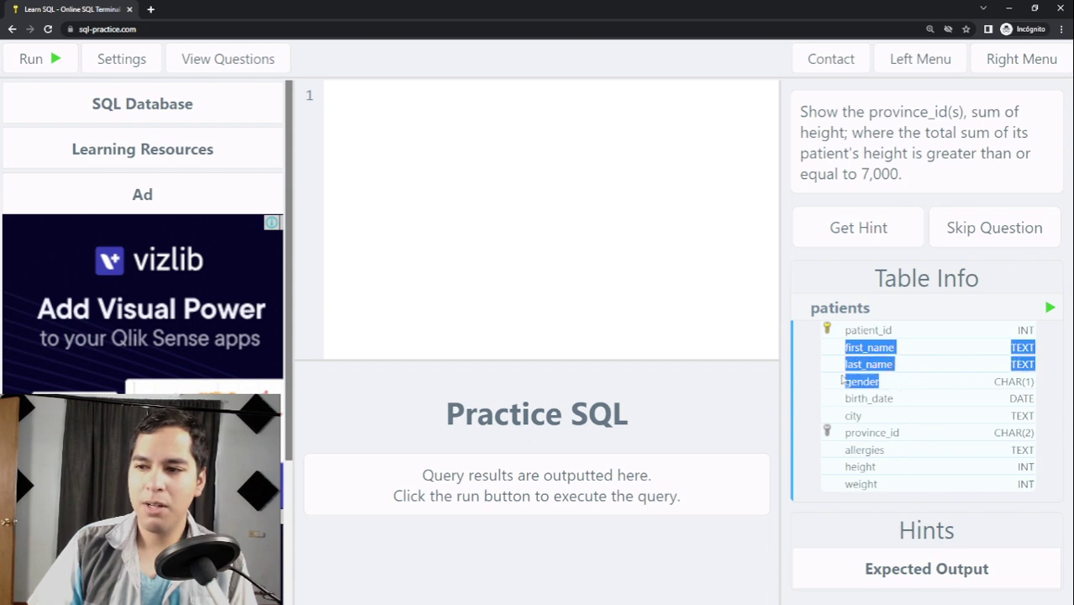
{"action": "left_click", "coordinate": [878, 418]}
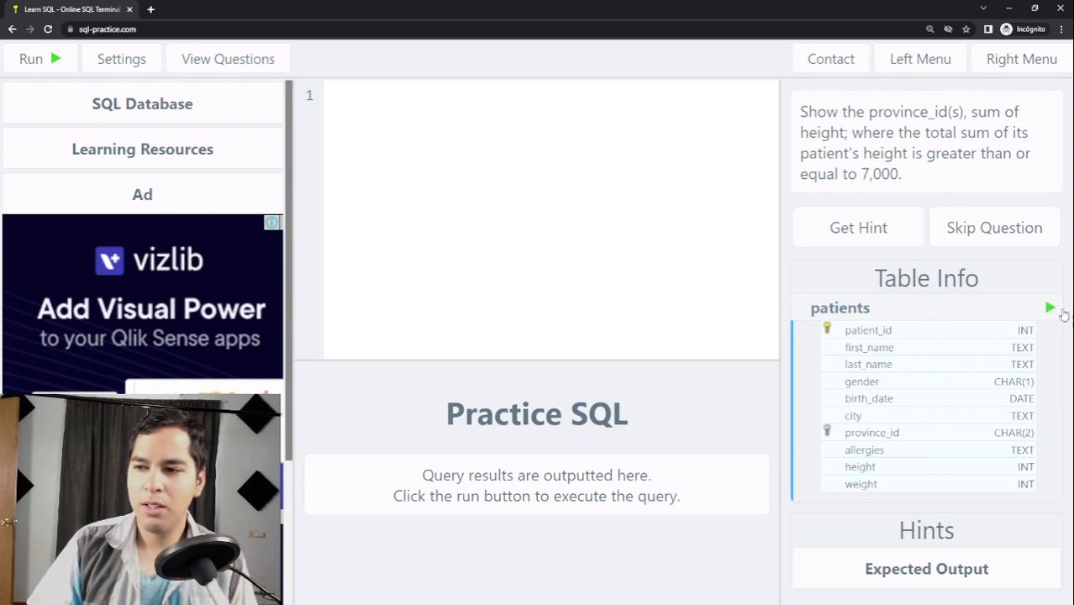
Preview the patients table and inspect its 4,530 result rows.
{"action": "left_click", "coordinate": [1049, 310]}
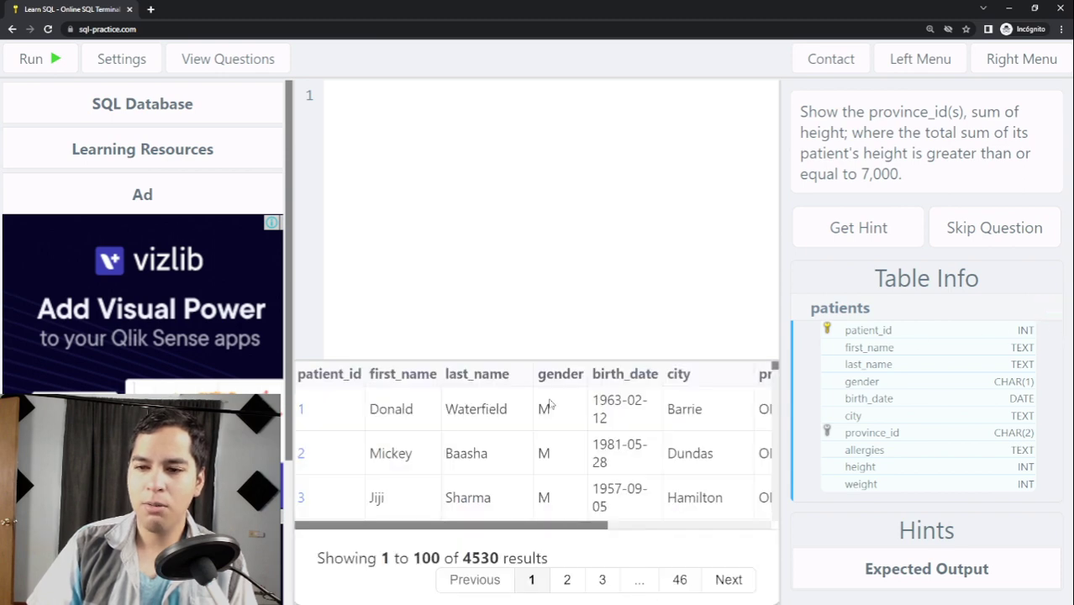
{"action": "mouse_move", "coordinate": [342, 528]}
{"action": "left_mouse_down"}
{"action": "mouse_move", "coordinate": [504, 528]}
{"action": "mouse_move", "coordinate": [336, 528]}
{"action": "left_mouse_up"}
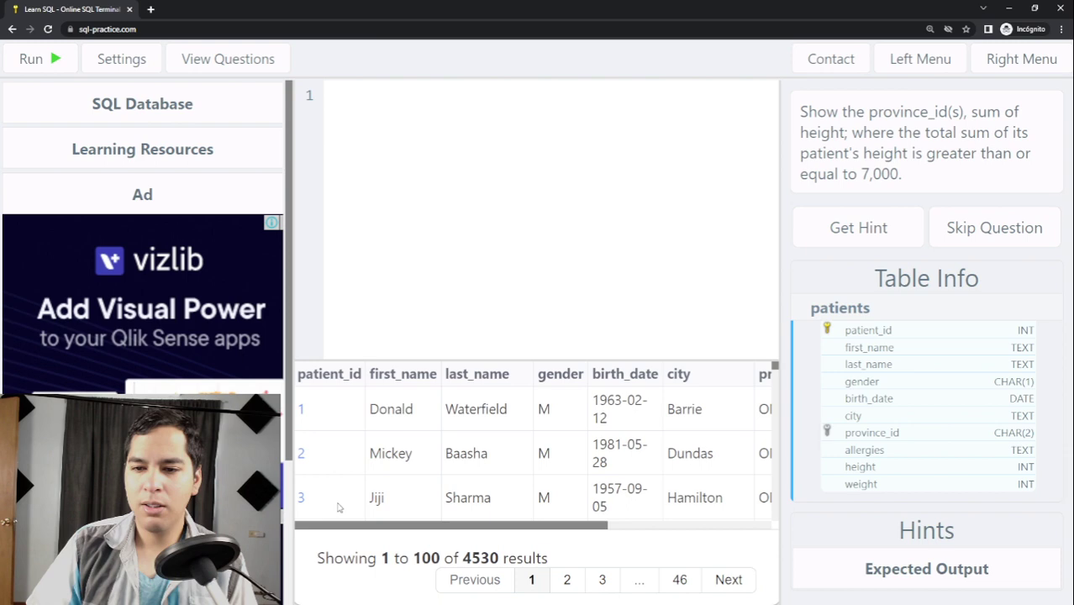
{"action": "scroll", "coordinate": [493, 452], "scroll_direction": "down", "scroll_amount": 1}
{"action": "scroll", "coordinate": [492, 446], "scroll_direction": "down", "scroll_amount": 5}
{"action": "scroll", "coordinate": [494, 441], "scroll_direction": "up", "scroll_amount": 4}
{"action": "scroll", "coordinate": [492, 445], "scroll_direction": "up", "scroll_amount": 2}
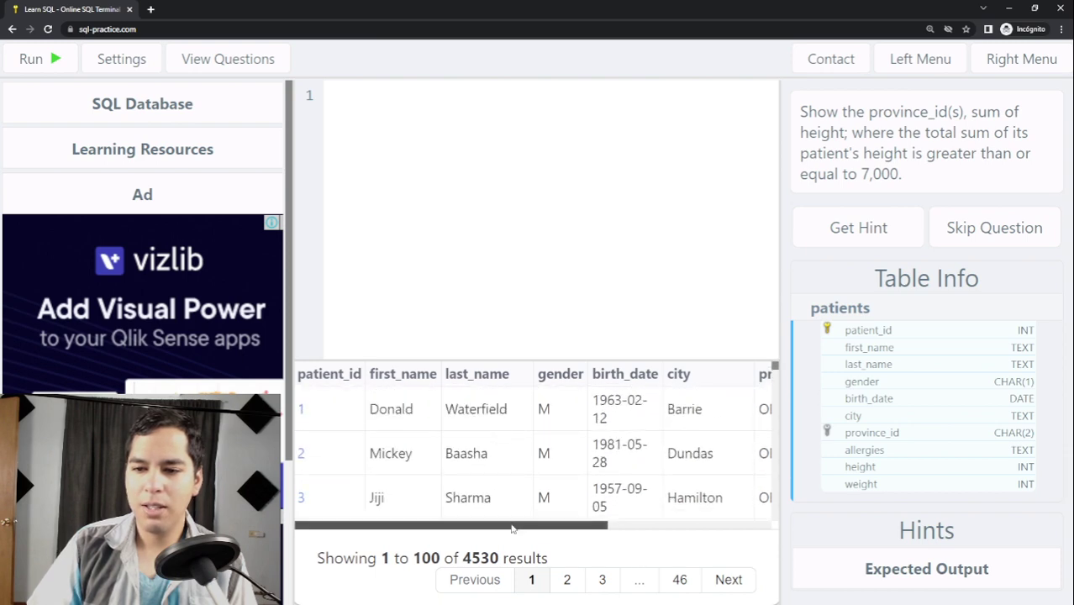
{"action": "left_click_drag", "start_coordinate": [490, 533], "coordinate": [569, 525]}
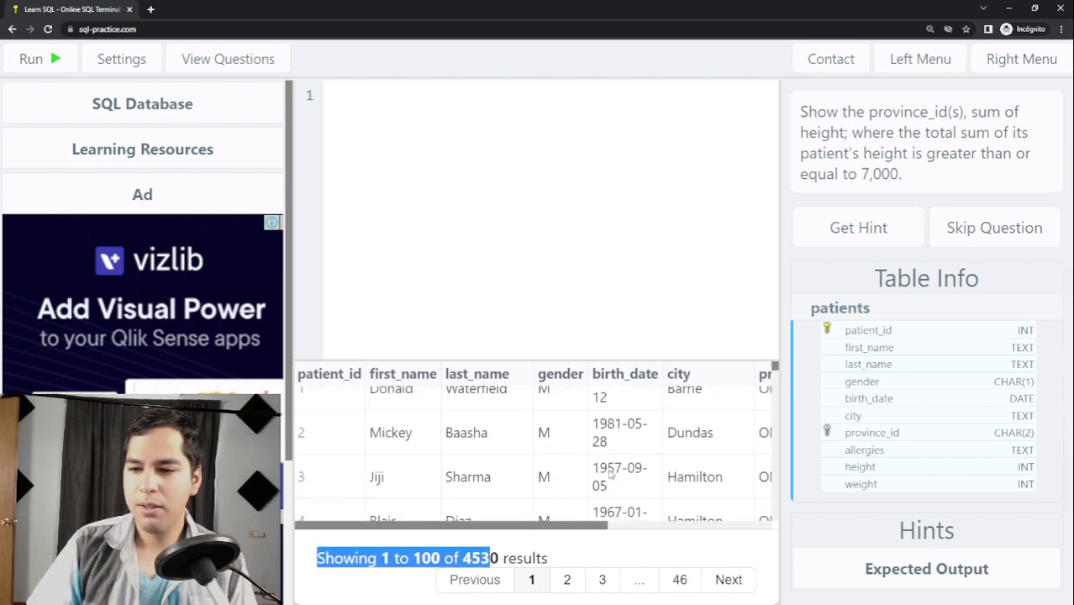
{"action": "left_click", "coordinate": [850, 525]}
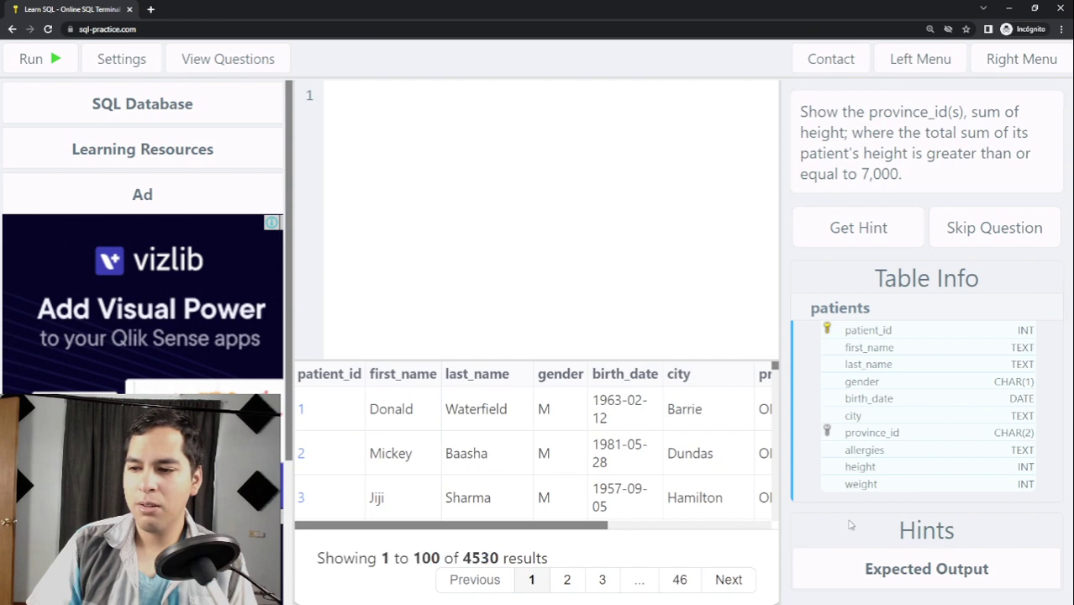
{"action": "left_click", "coordinate": [884, 564]}
{"action": "scroll", "coordinate": [887, 470], "scroll_direction": "down", "scroll_amount": 3}
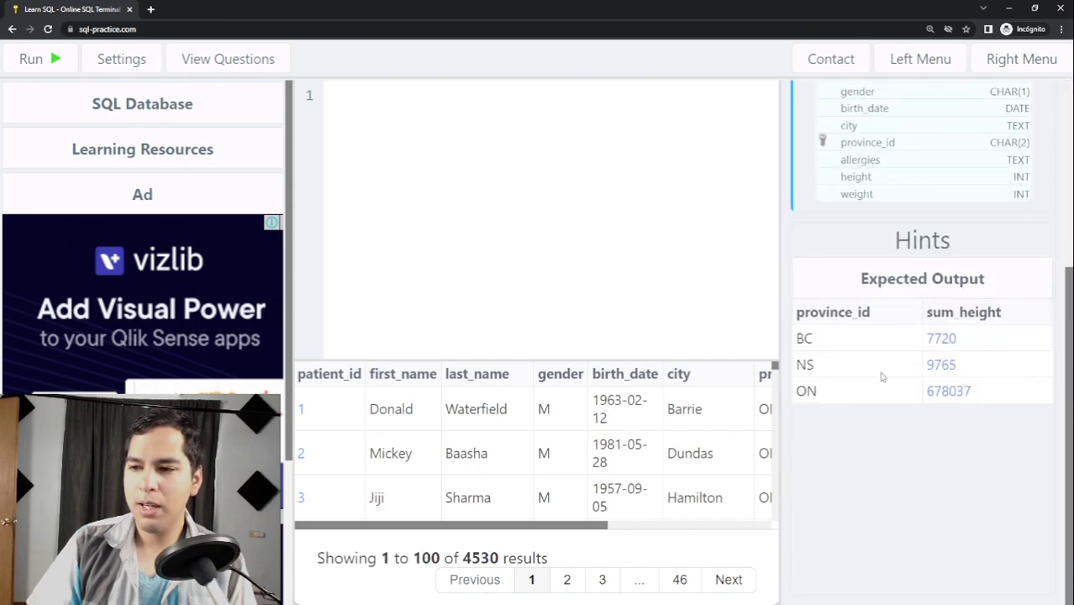
{"action": "left_click_drag", "start_coordinate": [1000, 414], "coordinate": [815, 316]}
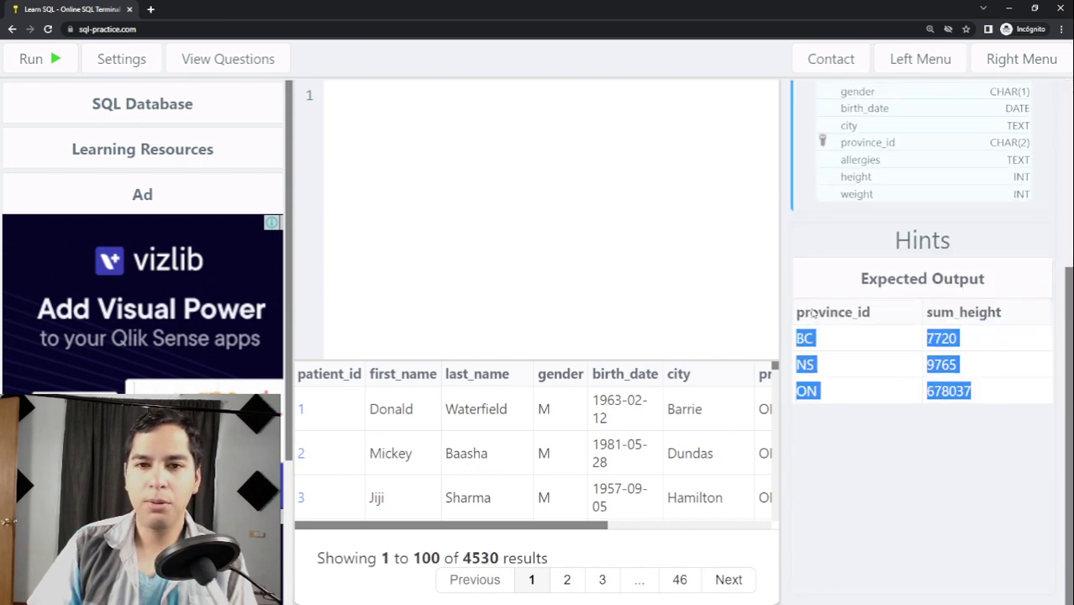
{"action": "scroll", "coordinate": [884, 339], "scroll_direction": "up", "scroll_amount": 1}
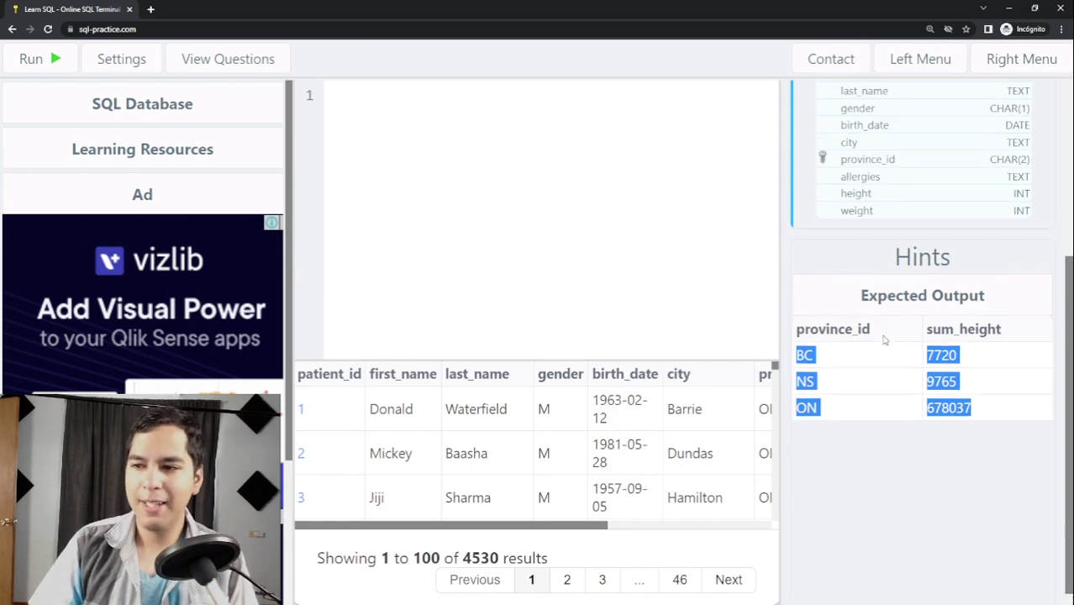
{"action": "left_click", "coordinate": [856, 313]}
{"action": "scroll", "coordinate": [857, 315], "scroll_direction": "up", "scroll_amount": 3}
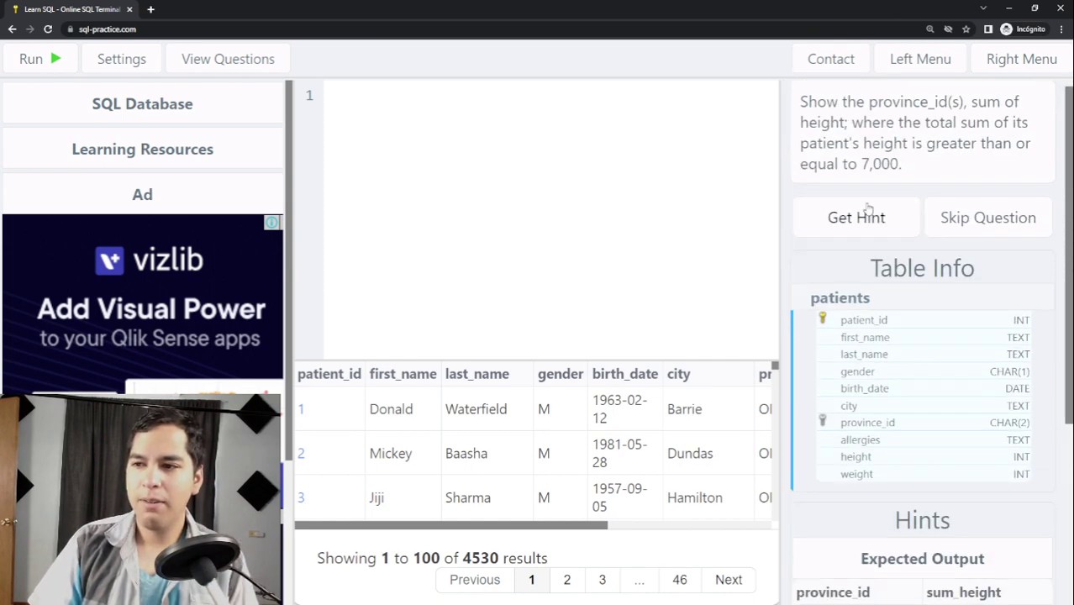
{"action": "scroll", "coordinate": [947, 292], "scroll_direction": "down", "scroll_amount": 4}
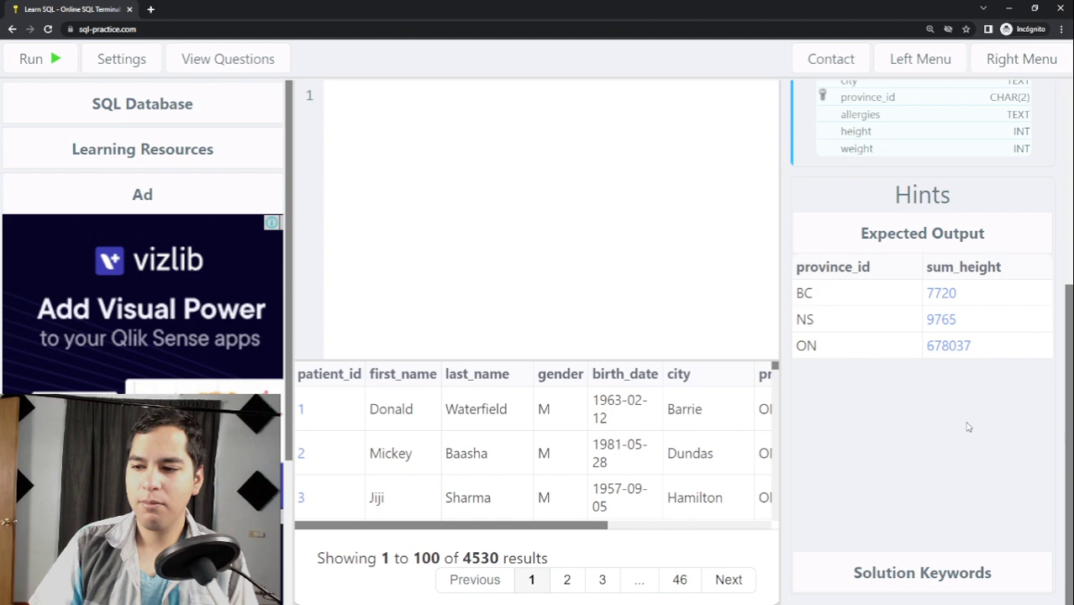
{"action": "left_click", "coordinate": [964, 578]}
{"action": "scroll", "coordinate": [963, 580], "scroll_direction": "down", "scroll_amount": 1}
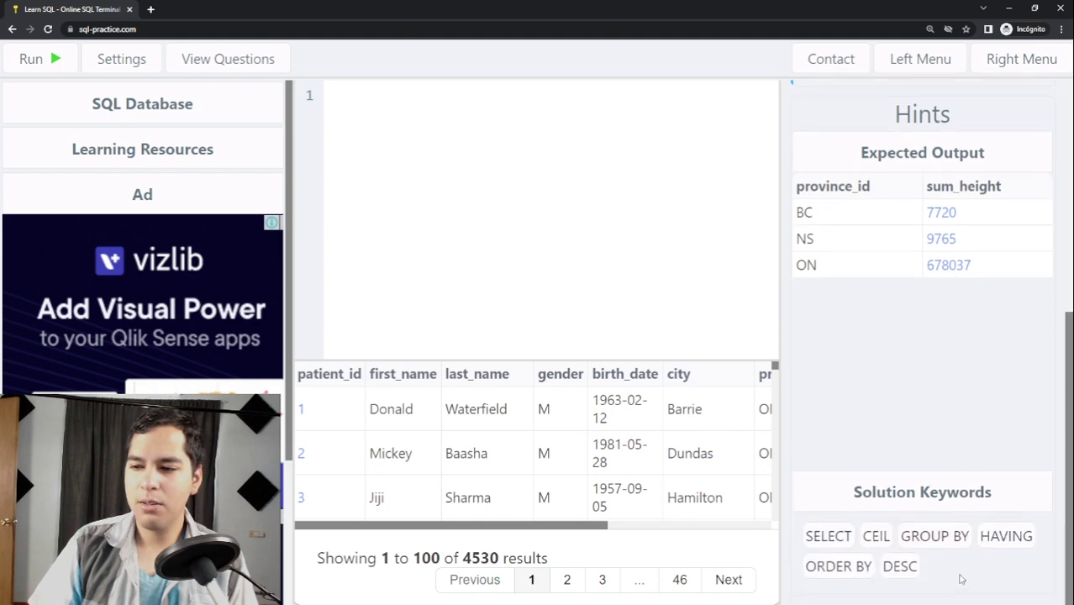
{"action": "left_click_drag", "start_coordinate": [961, 579], "coordinate": [806, 518]}
{"action": "left_click_drag", "start_coordinate": [952, 563], "coordinate": [944, 566]}
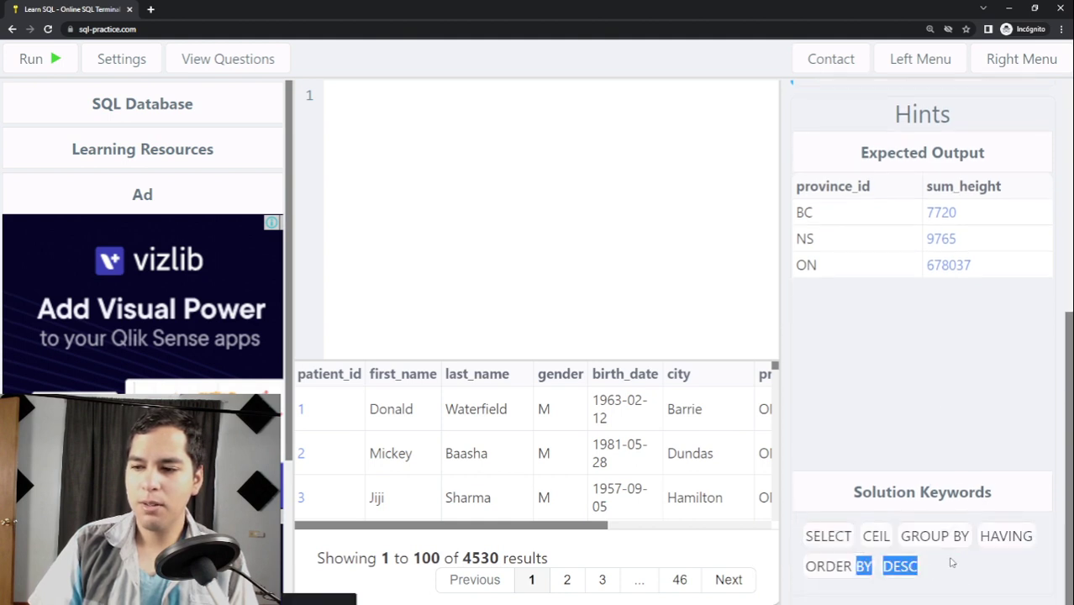
{"action": "left_click", "coordinate": [947, 565]}
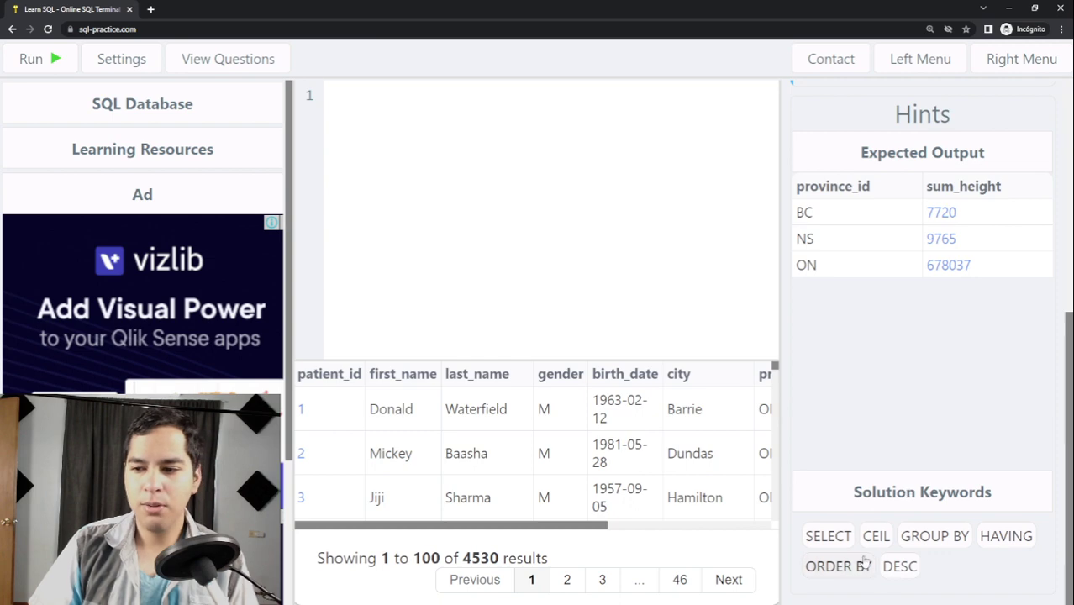
{"action": "scroll", "coordinate": [880, 473], "scroll_direction": "up", "scroll_amount": 3}
{"action": "scroll", "coordinate": [900, 414], "scroll_direction": "up", "scroll_amount": 2}
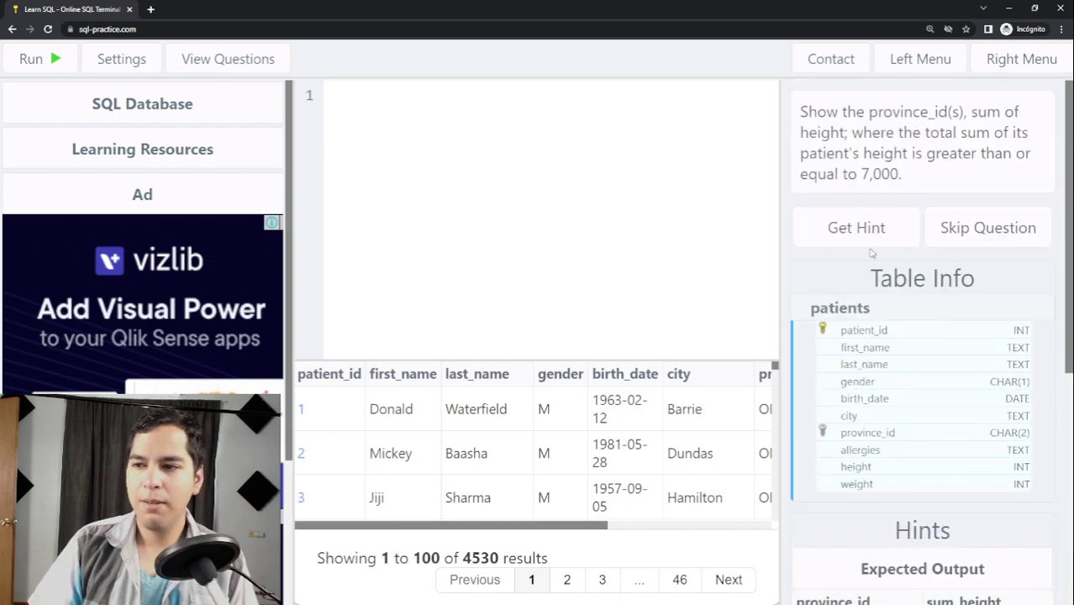
Show the hint's solution portion and highlight its HAVING sum_height >= 7000 line.
{"action": "left_click", "coordinate": [849, 227]}
{"action": "scroll", "coordinate": [991, 406], "scroll_direction": "down", "scroll_amount": 5}
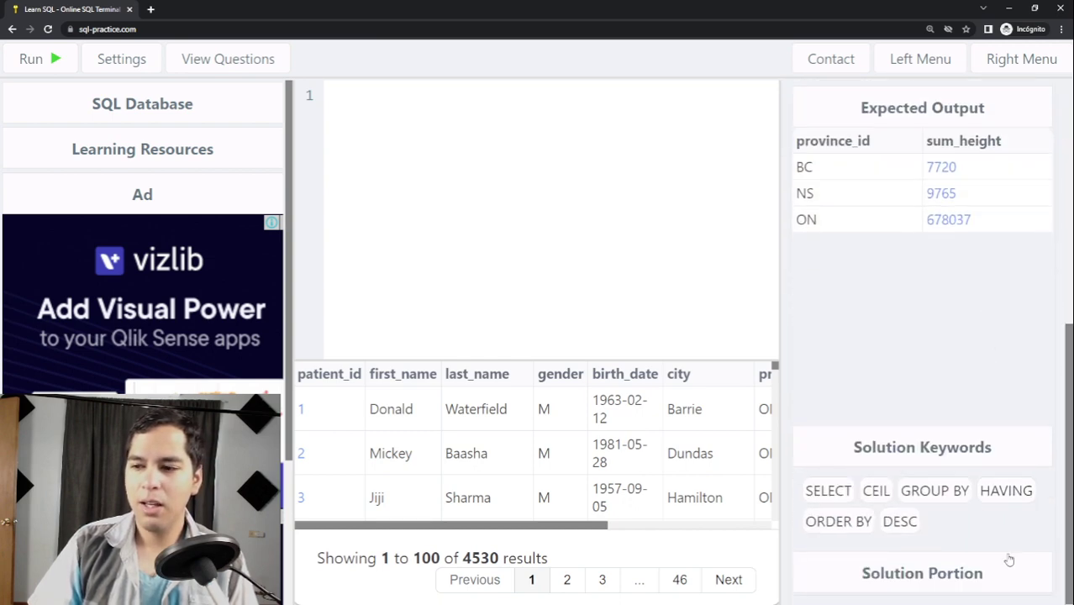
{"action": "scroll", "coordinate": [973, 503], "scroll_direction": "down", "scroll_amount": 2}
{"action": "left_click_drag", "start_coordinate": [966, 568], "coordinate": [801, 505]}
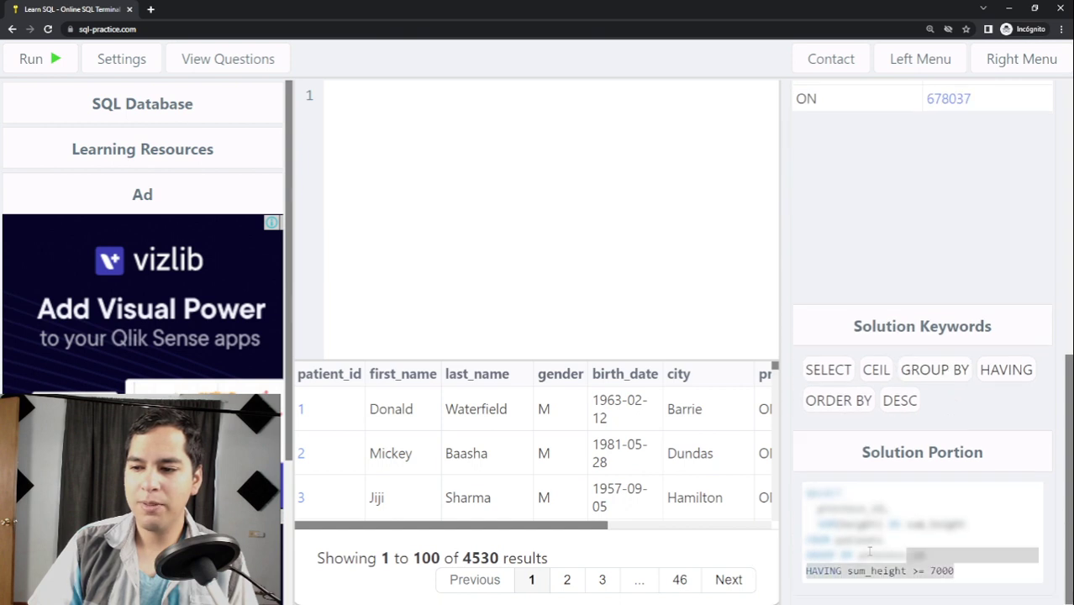
{"action": "left_click", "coordinate": [881, 560]}
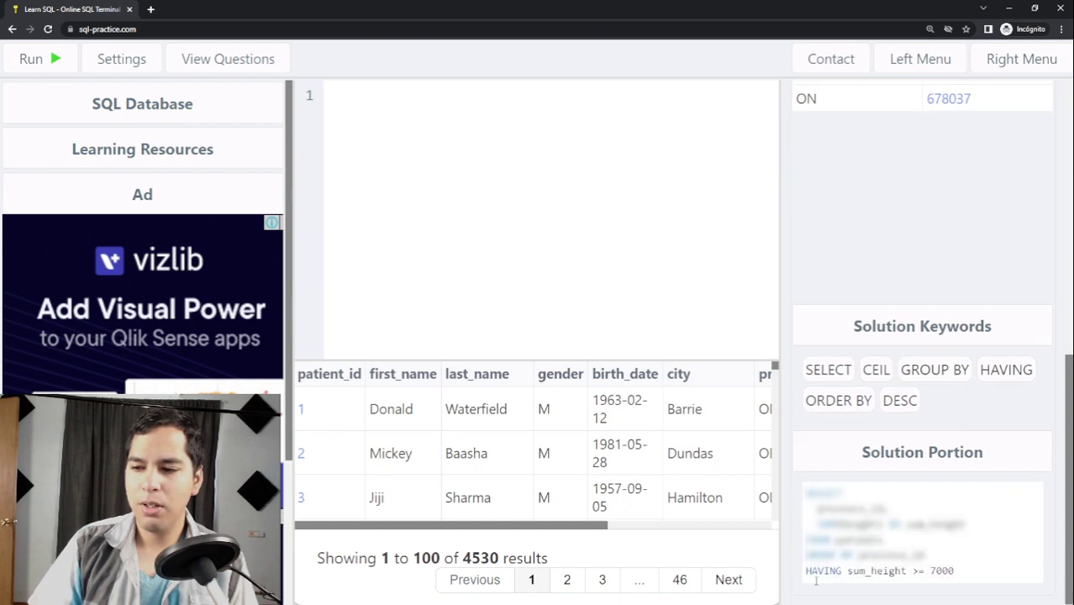
{"action": "left_click_drag", "start_coordinate": [807, 573], "coordinate": [959, 570]}
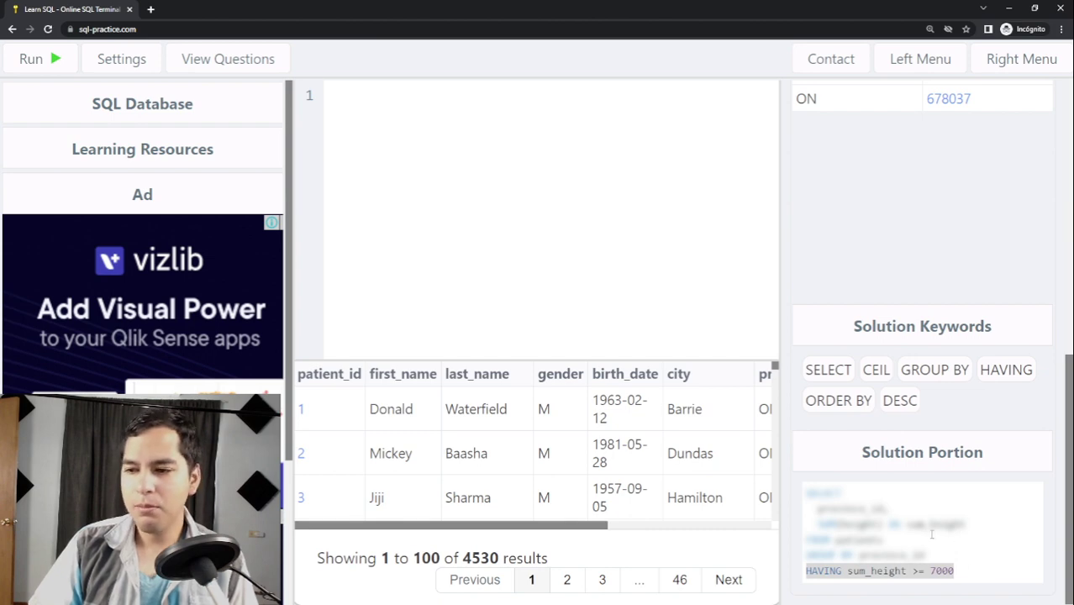
{"action": "scroll", "coordinate": [934, 395], "scroll_direction": "up", "scroll_amount": 3}
{"action": "scroll", "coordinate": [934, 395], "scroll_direction": "up", "scroll_amount": 3}
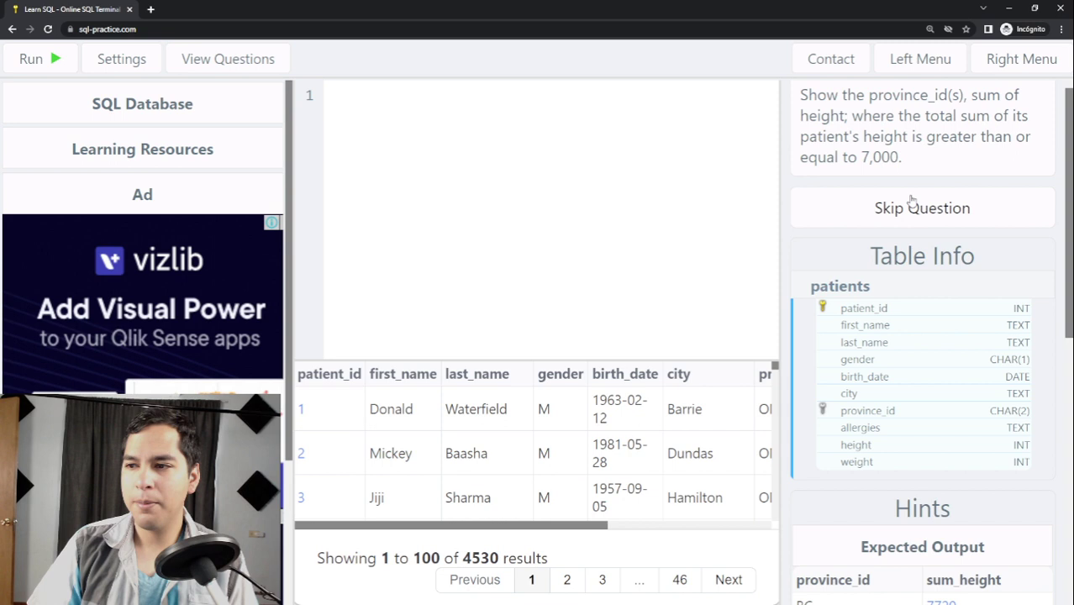
{"action": "scroll", "coordinate": [899, 180], "scroll_direction": "up", "scroll_amount": 1}
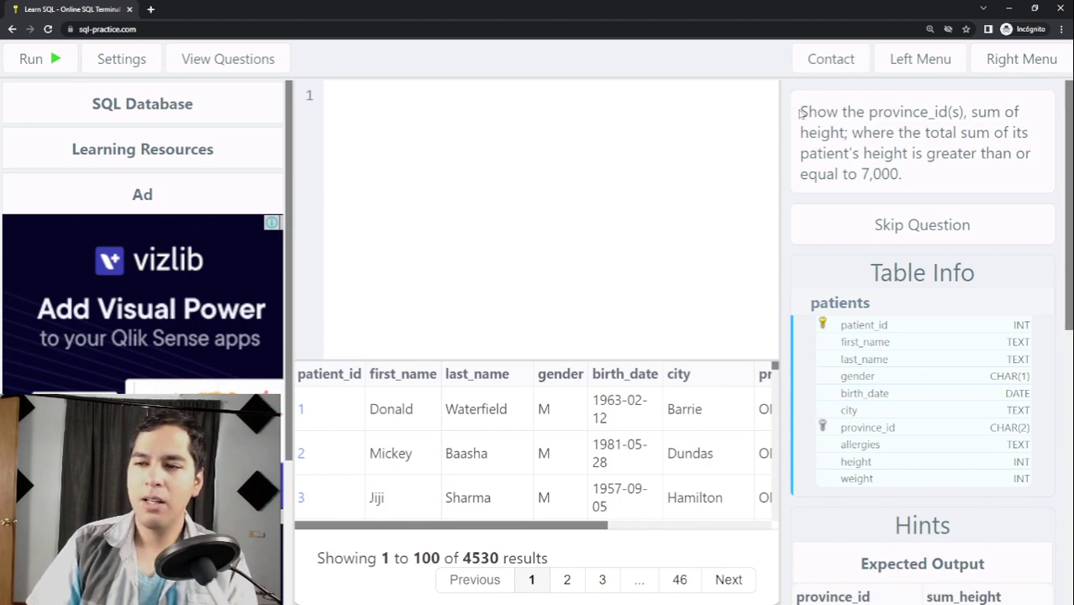
{"action": "left_click_drag", "start_coordinate": [803, 112], "coordinate": [973, 108]}
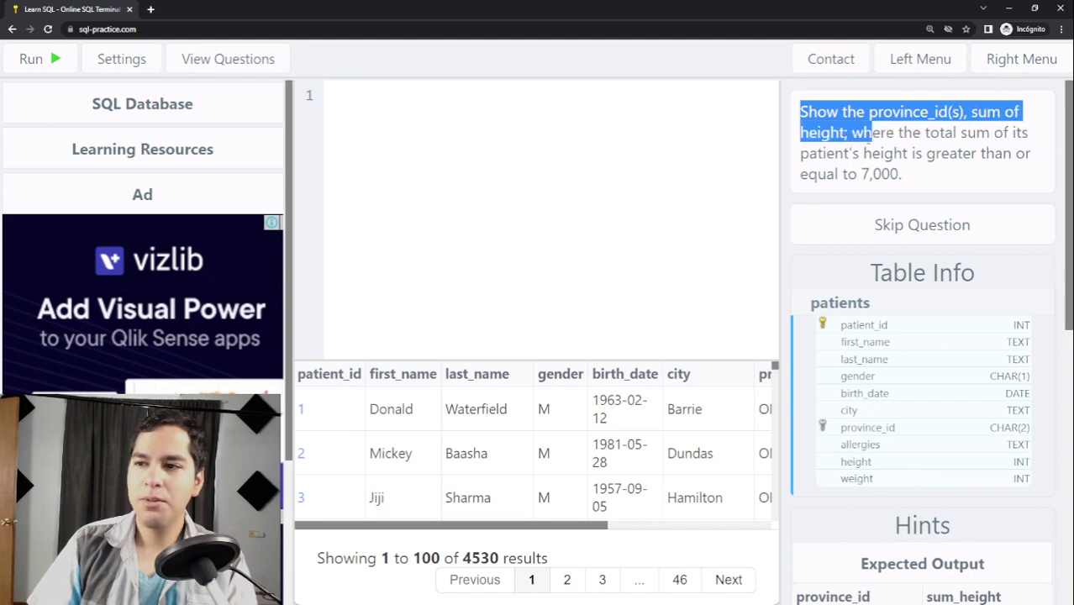
{"action": "mouse_move", "coordinate": [973, 109]}
{"action": "left_mouse_down"}
{"action": "mouse_move", "coordinate": [846, 133]}
{"action": "mouse_move", "coordinate": [836, 153]}
{"action": "mouse_move", "coordinate": [1040, 159]}
{"action": "mouse_move", "coordinate": [925, 198]}
{"action": "mouse_move", "coordinate": [936, 180]}
{"action": "left_mouse_up"}
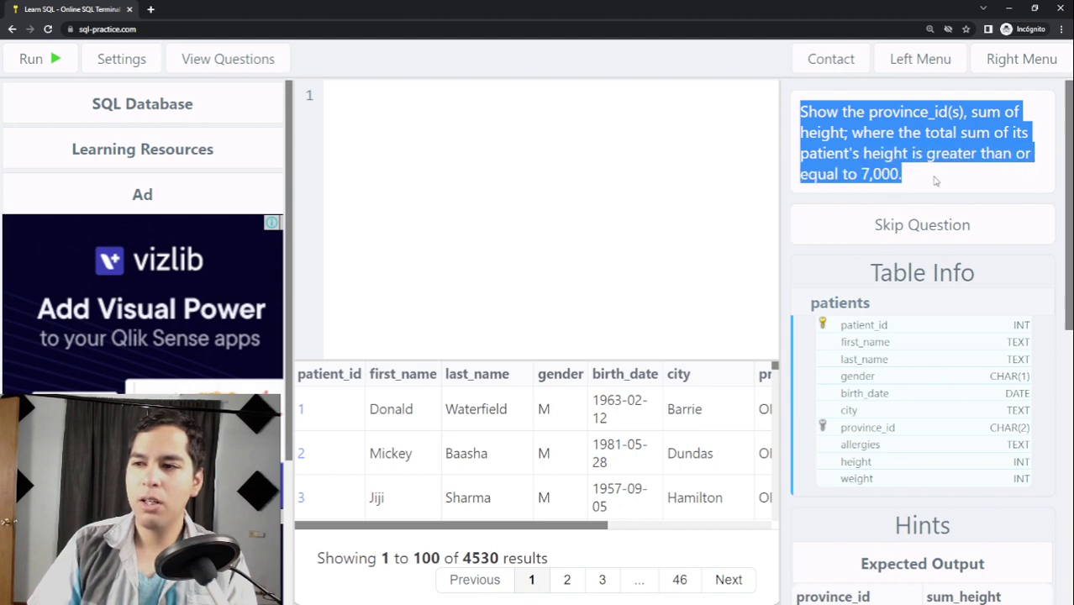
{"action": "left_click", "coordinate": [935, 180]}
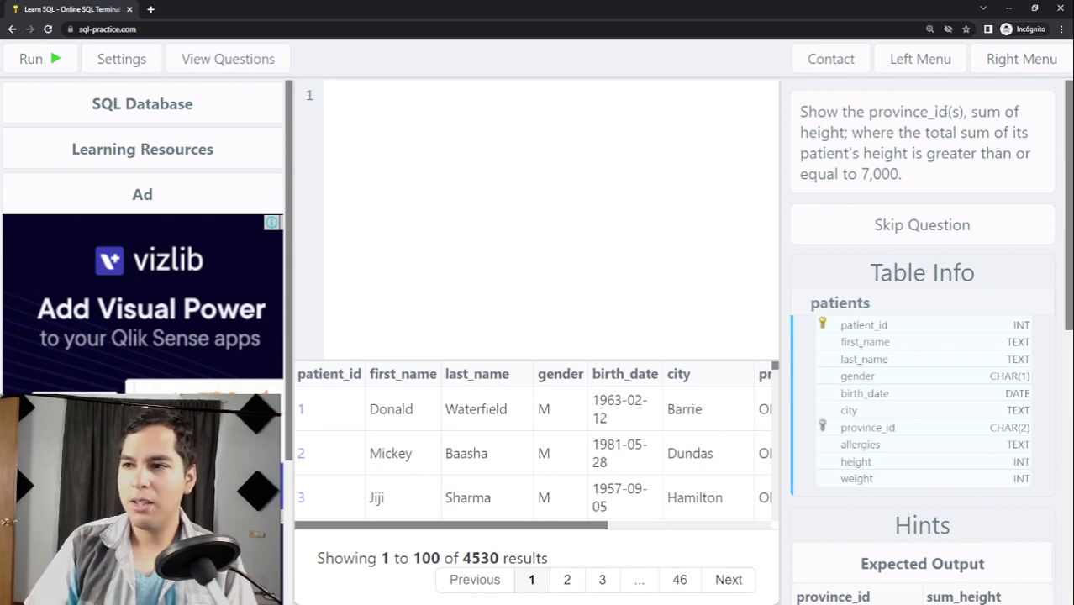
{"action": "mouse_move", "coordinate": [922, 395]}
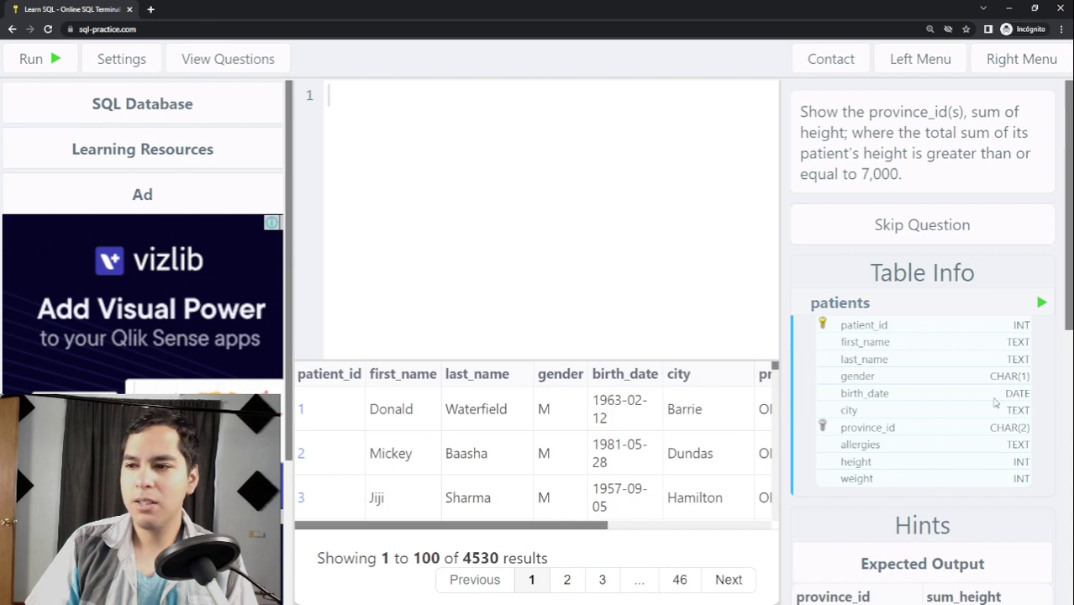
{"action": "mouse_move", "coordinate": [837, 330]}
{"action": "left_mouse_down"}
{"action": "mouse_move", "coordinate": [887, 413]}
{"action": "mouse_move", "coordinate": [924, 434]}
{"action": "left_mouse_up"}
{"action": "left_click", "coordinate": [842, 440]}
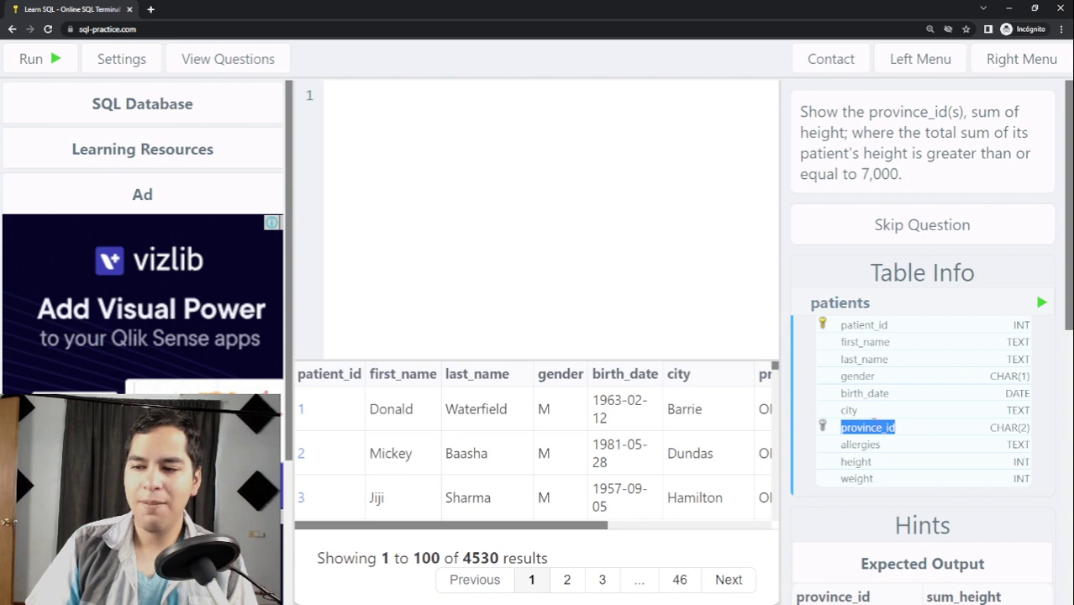
Start the query with SELECT and province_id followed by a comma.
{"action": "left_click", "coordinate": [378, 128]}
{"action": "type", "text": "SEL"}
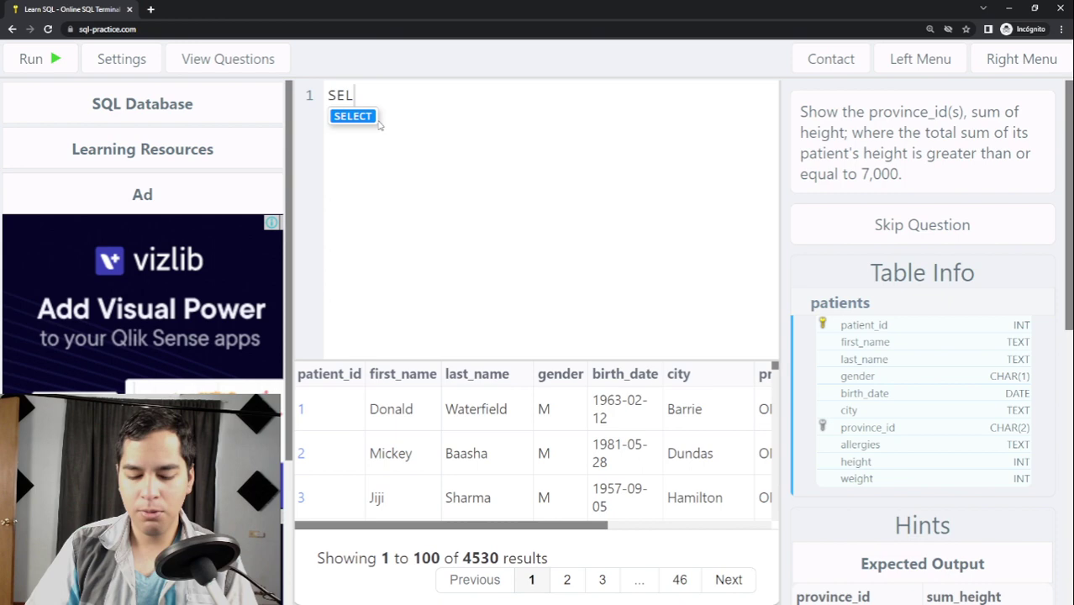
{"action": "type", "text": "ECT"}
{"action": "key", "text": "Return"}
{"action": "type", "text": "p"}
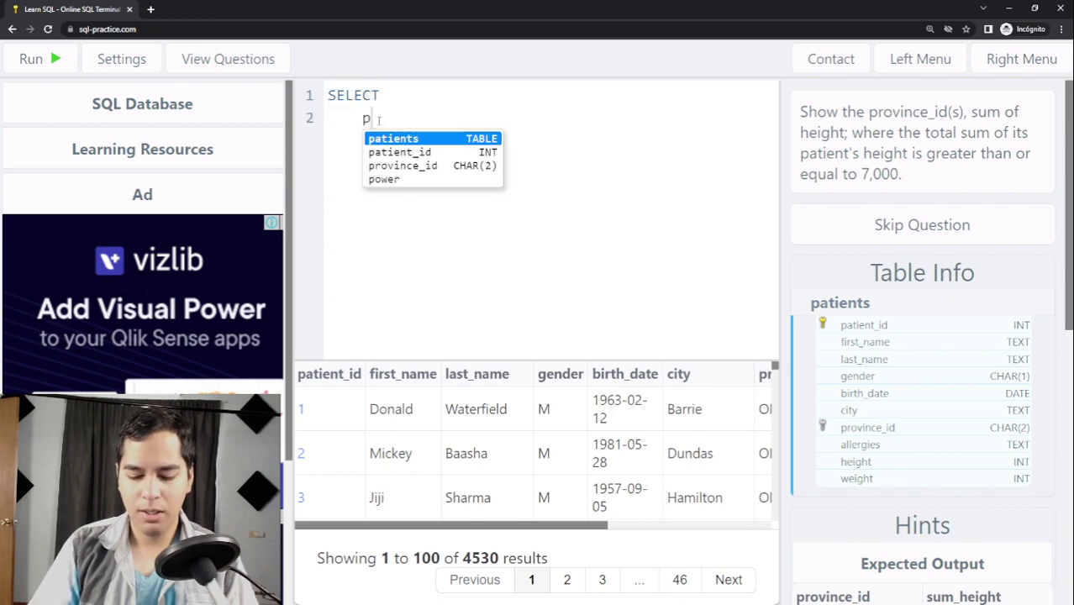
{"action": "type", "text": "rov"}
{"action": "key", "text": "Tab"}
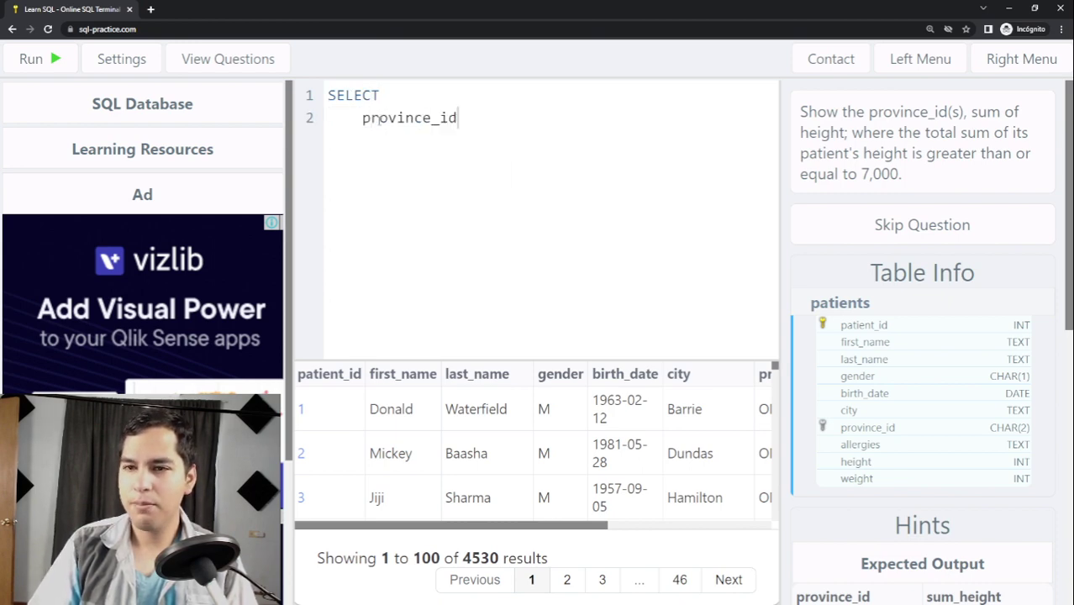
{"action": "type", "text": ","}
{"action": "key", "text": "Return"}
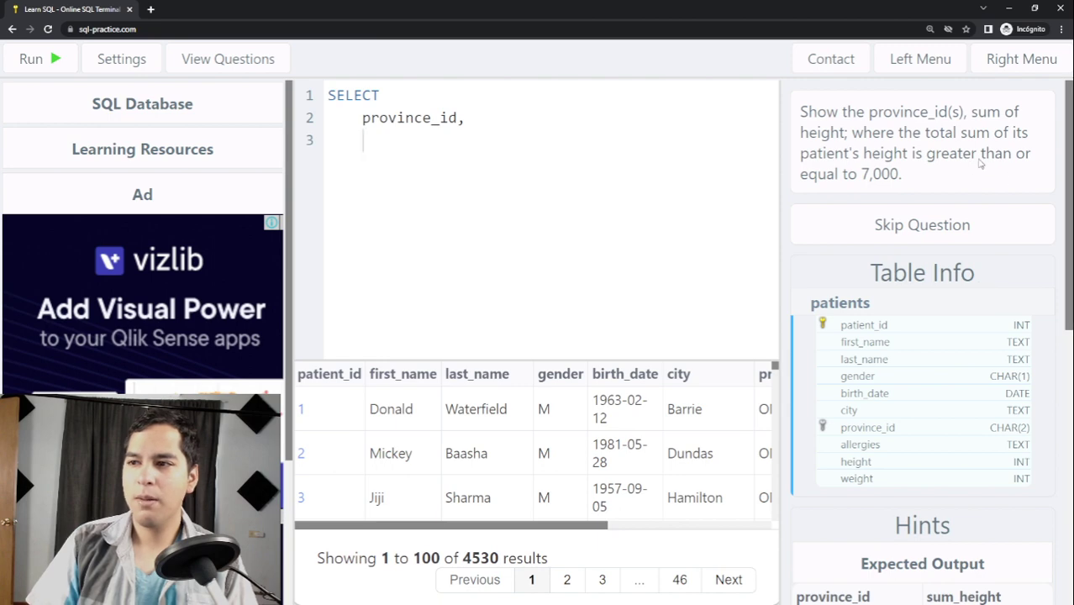
Add SUM(height) as the third line after checking the question and height column.
{"action": "left_click_drag", "start_coordinate": [973, 114], "coordinate": [841, 135]}
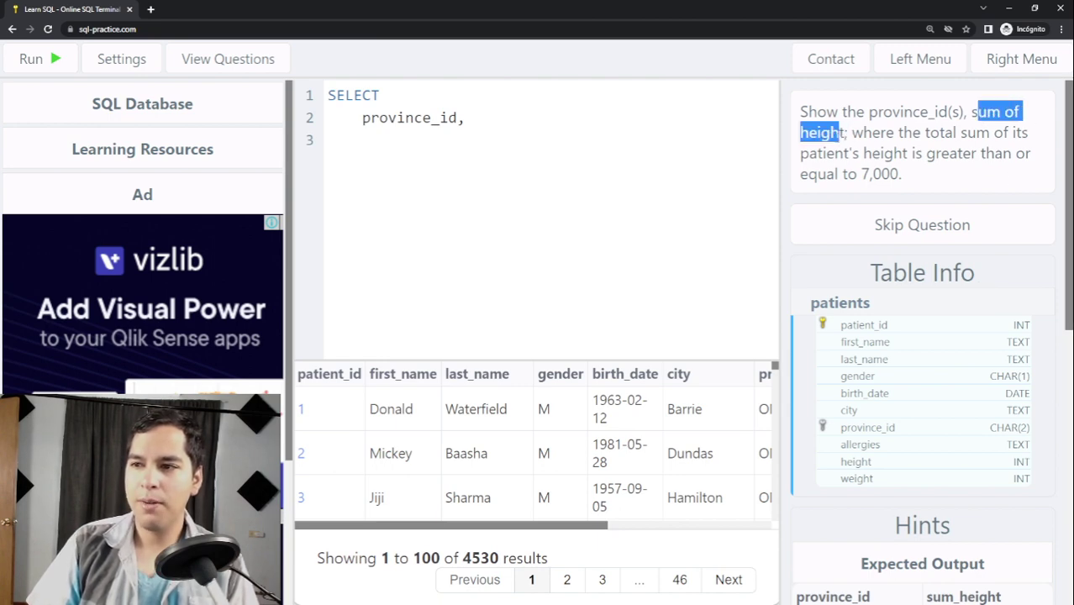
{"action": "left_click", "coordinate": [525, 144]}
{"action": "type", "text": "S"}
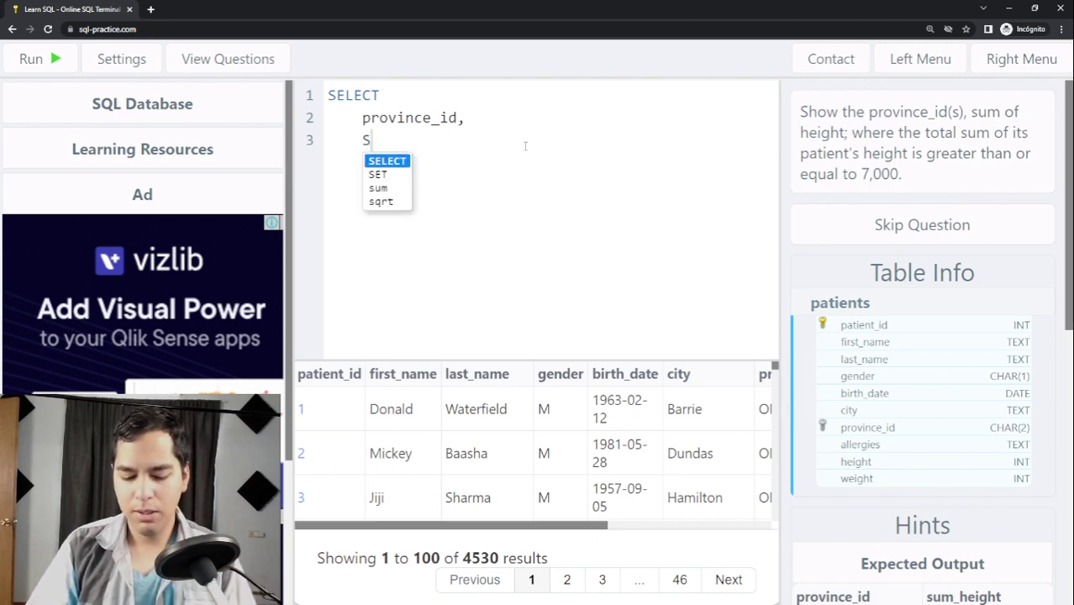
{"action": "type", "text": "UM("}
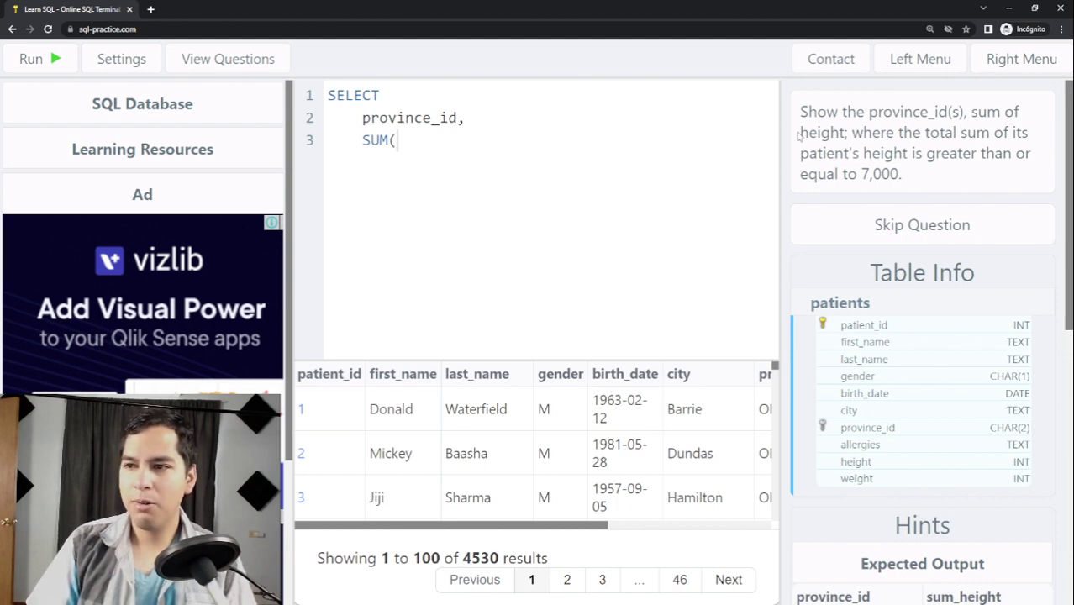
{"action": "left_click_drag", "start_coordinate": [800, 135], "coordinate": [840, 132]}
{"action": "left_click", "coordinate": [918, 387]}
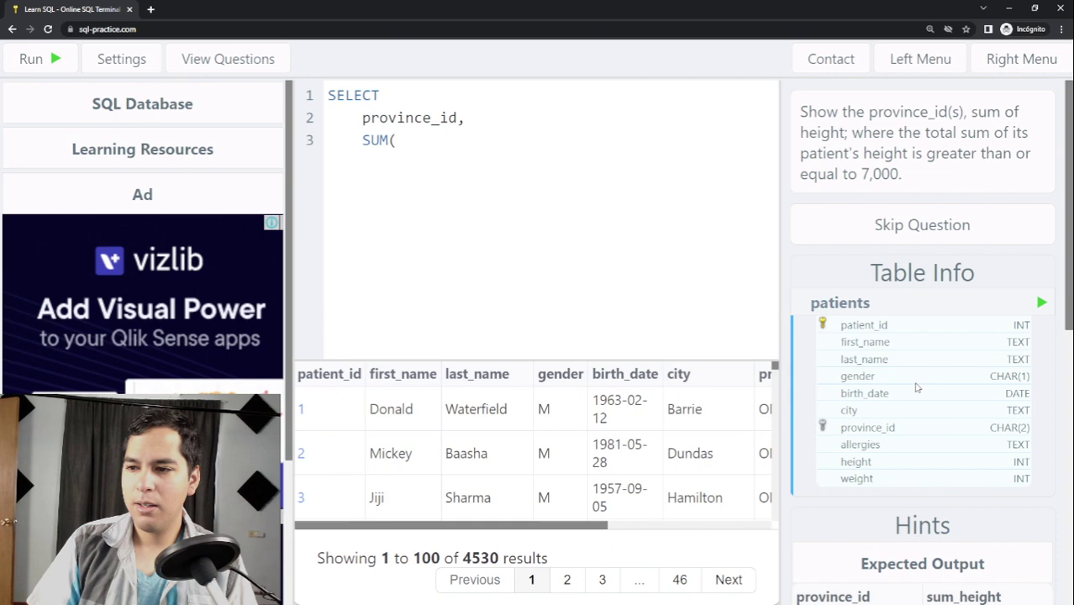
{"action": "mouse_move", "coordinate": [842, 462]}
{"action": "left_mouse_down"}
{"action": "mouse_move", "coordinate": [884, 466]}
{"action": "mouse_move", "coordinate": [841, 461]}
{"action": "left_mouse_up"}
{"action": "left_click", "coordinate": [841, 458]}
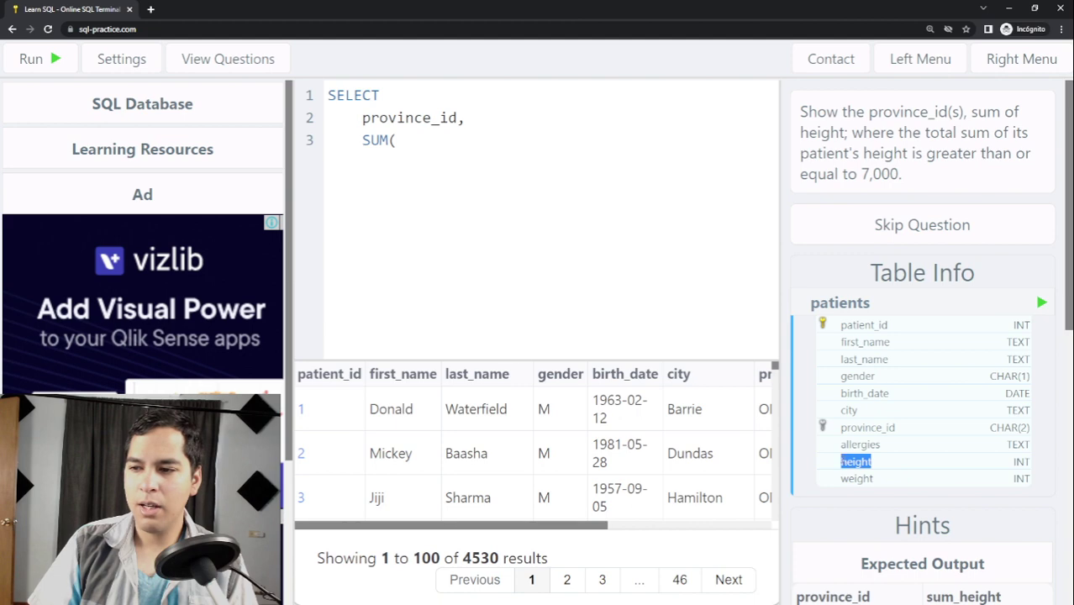
{"action": "left_click", "coordinate": [421, 142]}
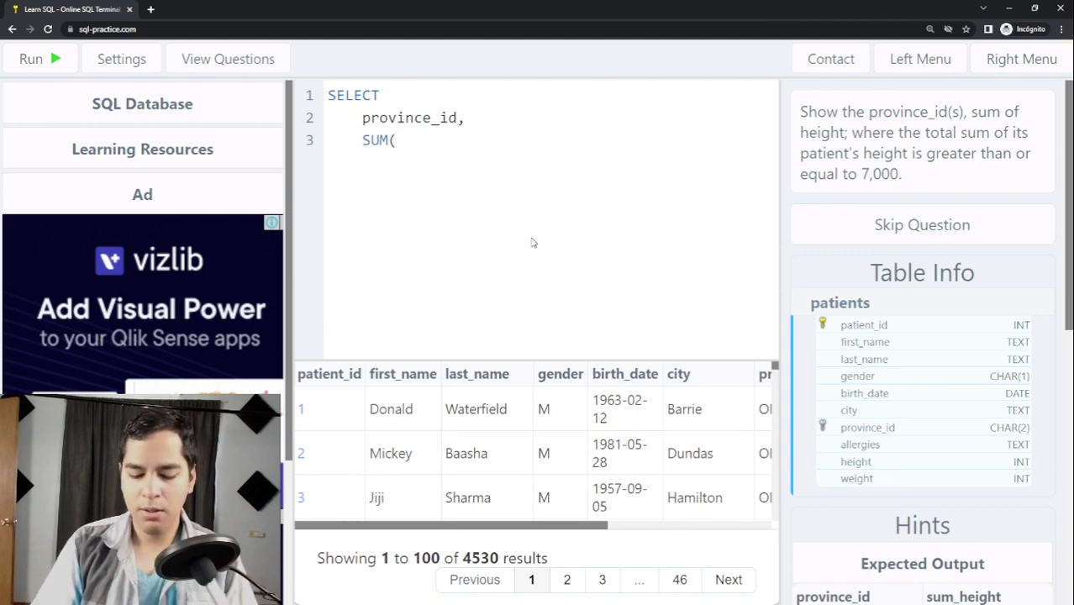
{"action": "type", "text": "height"}
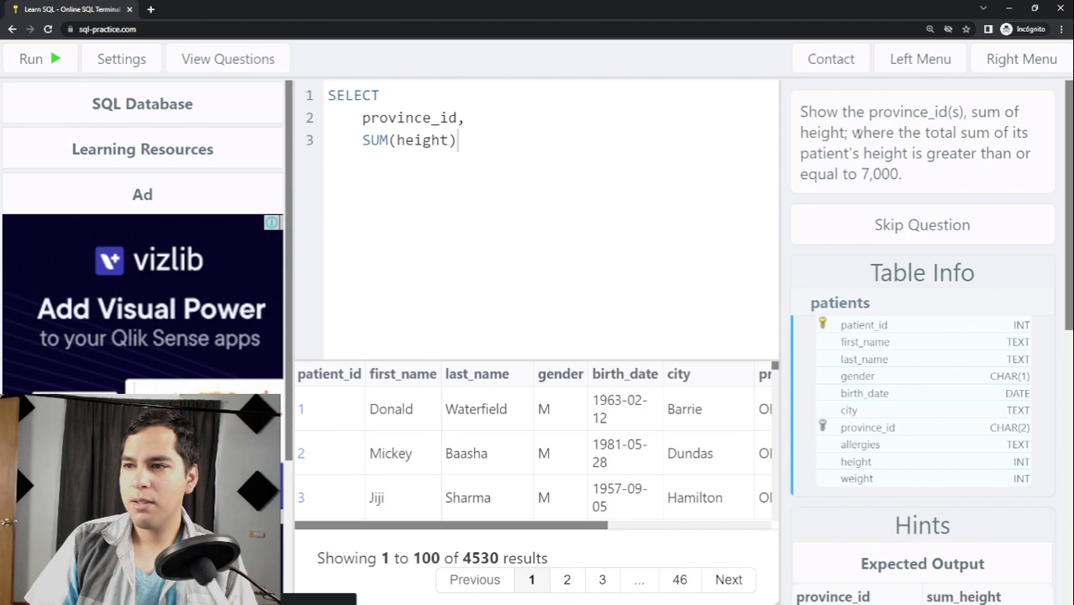
{"action": "left_click_drag", "start_coordinate": [852, 133], "coordinate": [1035, 153]}
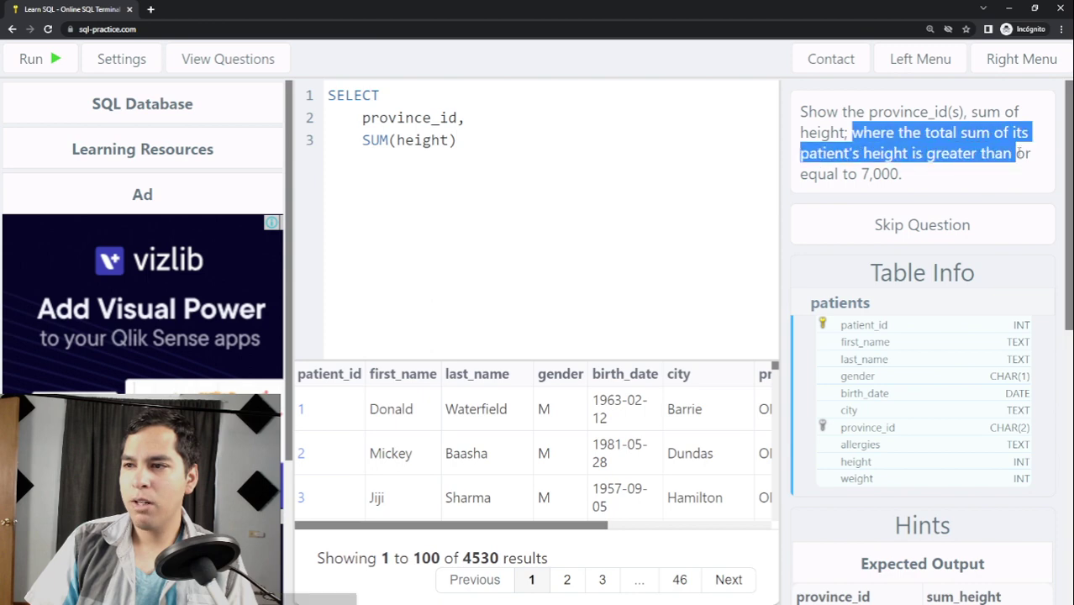
Add an unindented FROM patients line below SUM(height).
{"action": "left_click", "coordinate": [483, 125]}
{"action": "key", "text": "Return"}
{"action": "key", "text": "BackSpace"}
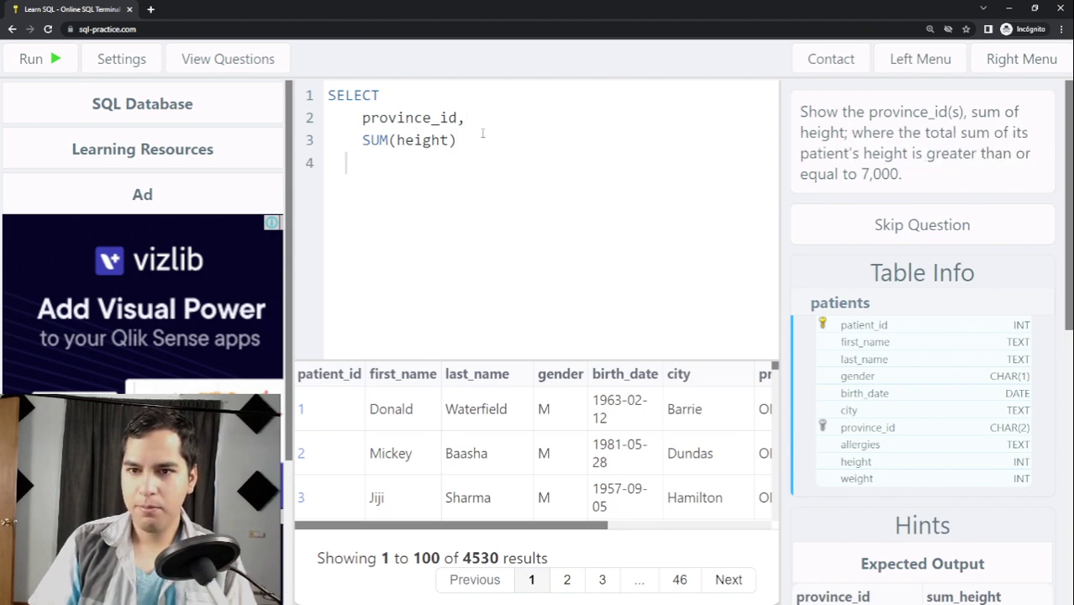
{"action": "key", "text": "BackSpace"}
{"action": "type", "text": "FROM "}
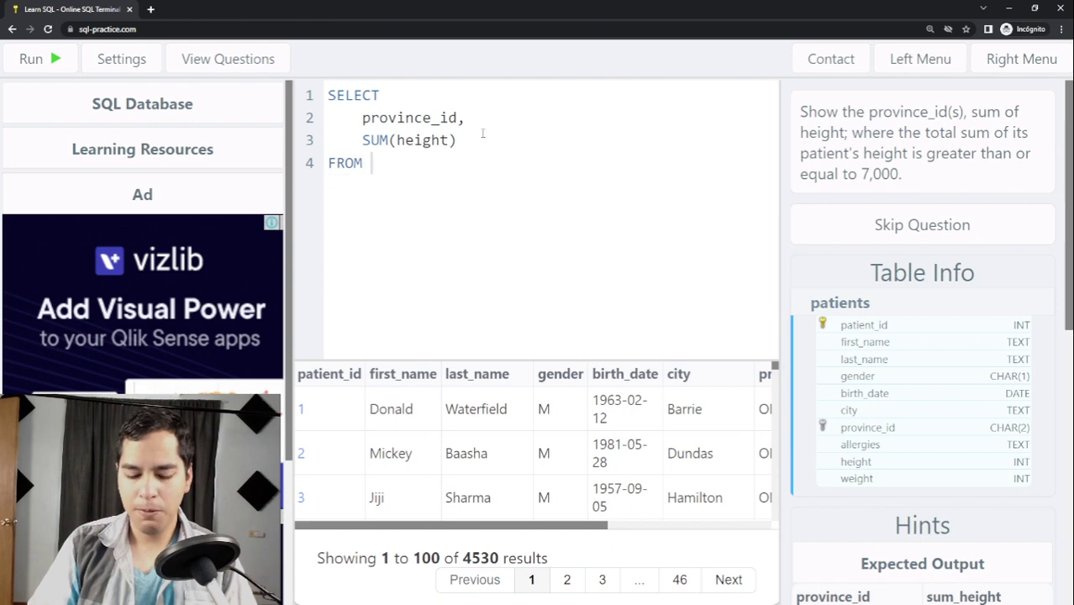
{"action": "type", "text": "patients"}
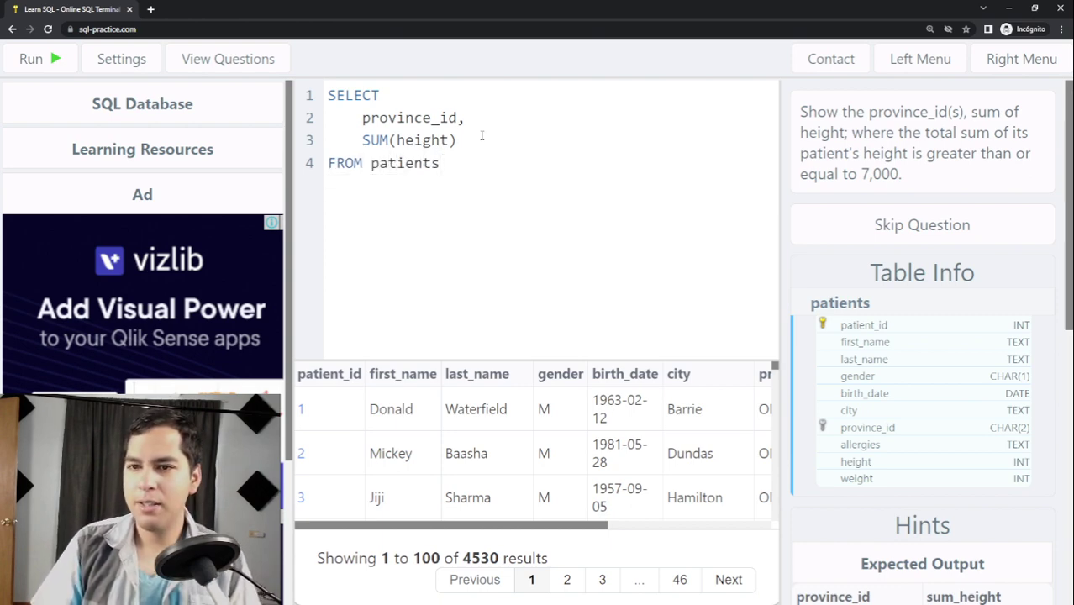
Review the query against the question's condition and open a new fifth line.
{"action": "left_click_drag", "start_coordinate": [482, 139], "coordinate": [328, 118]}
{"action": "left_click", "coordinate": [517, 170]}
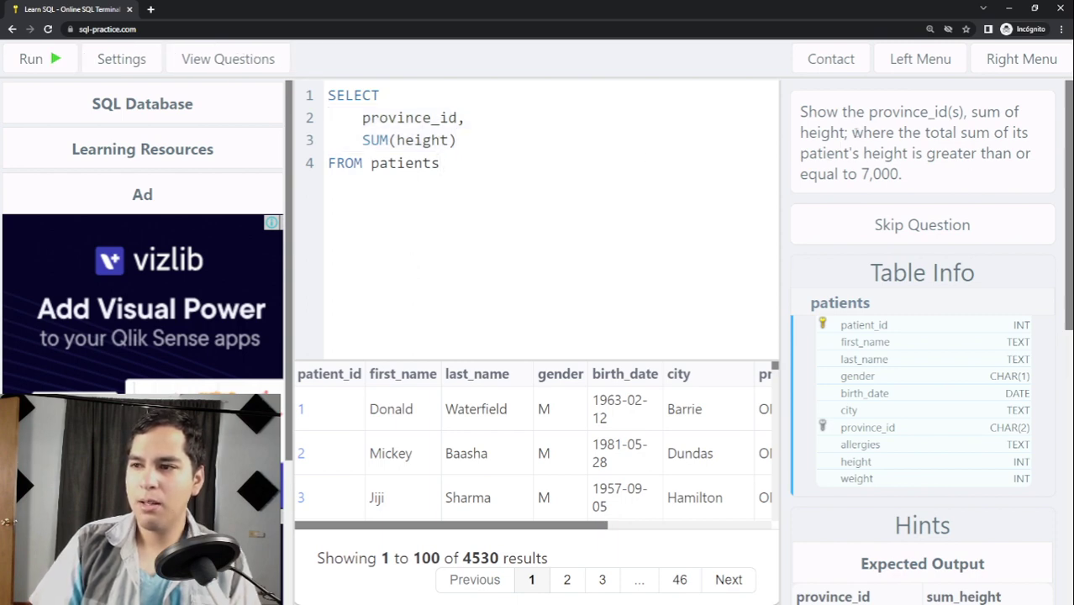
{"action": "mouse_move", "coordinate": [852, 132]}
{"action": "left_mouse_down"}
{"action": "mouse_move", "coordinate": [1035, 140]}
{"action": "mouse_move", "coordinate": [908, 155]}
{"action": "mouse_move", "coordinate": [1037, 161]}
{"action": "mouse_move", "coordinate": [963, 182]}
{"action": "left_mouse_up"}
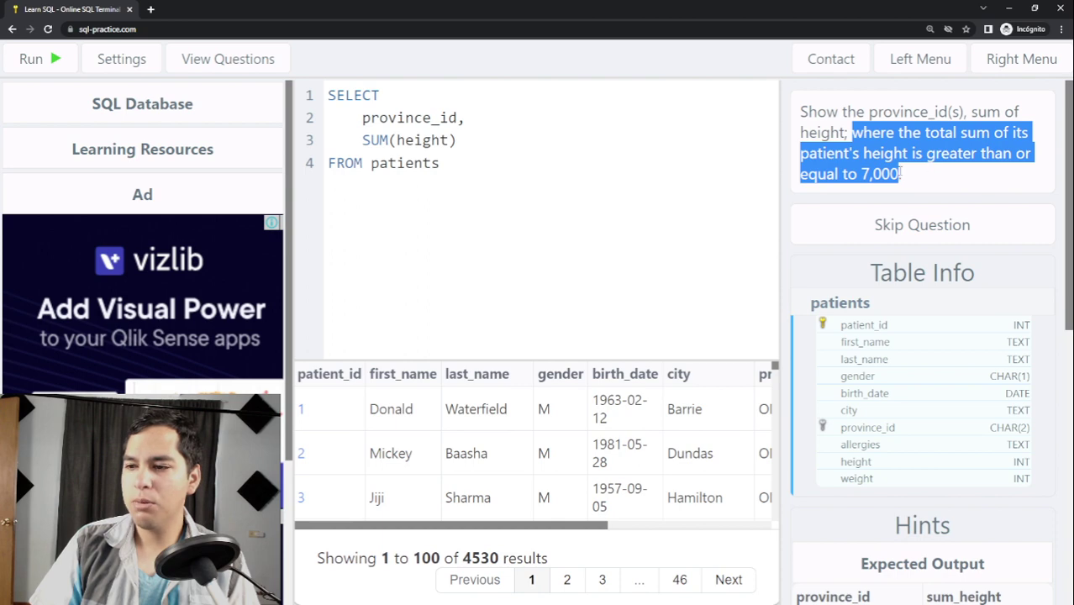
{"action": "scroll", "coordinate": [975, 336], "scroll_direction": "down", "scroll_amount": 2}
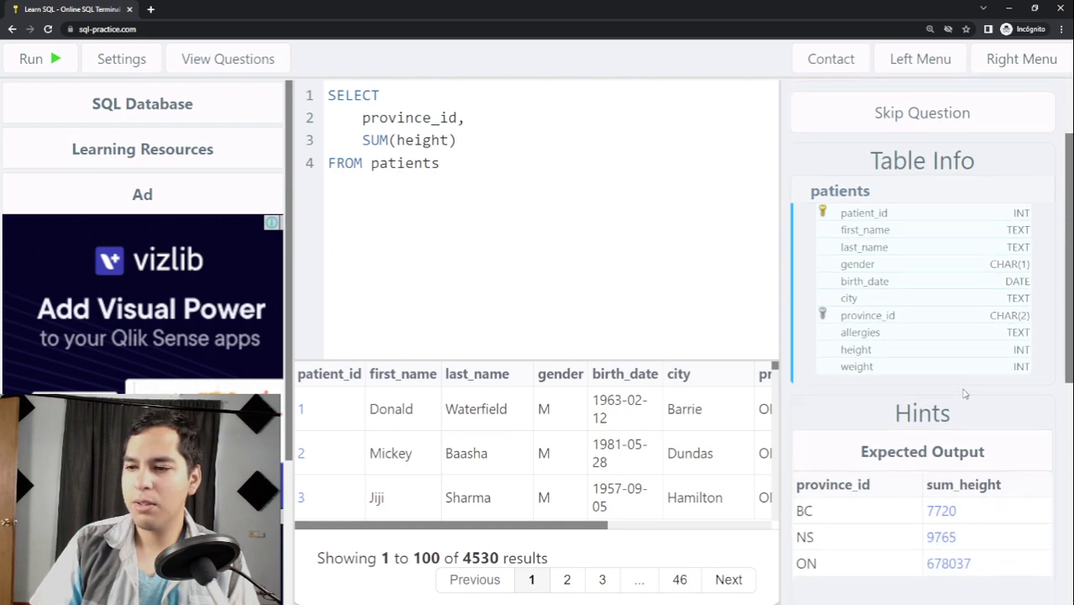
{"action": "scroll", "coordinate": [956, 312], "scroll_direction": "up", "scroll_amount": 2}
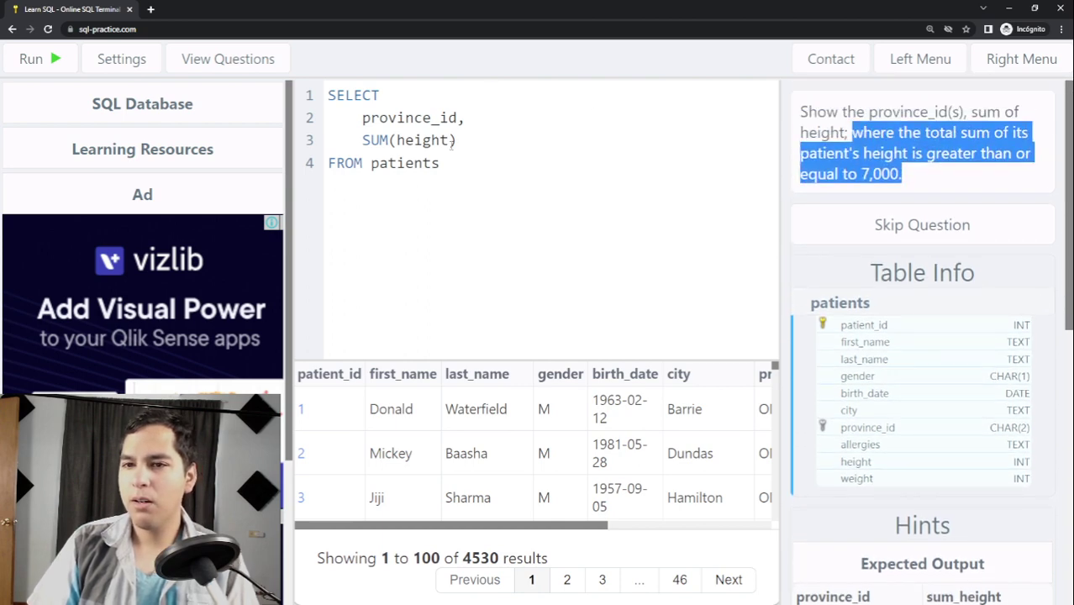
{"action": "left_click", "coordinate": [456, 160]}
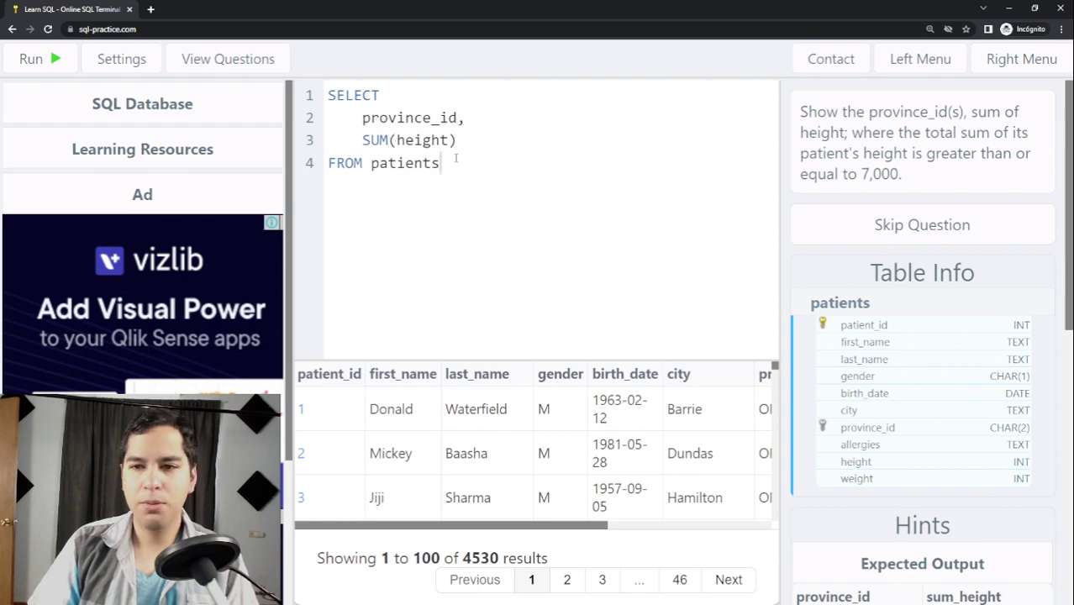
{"action": "key", "text": "Return"}
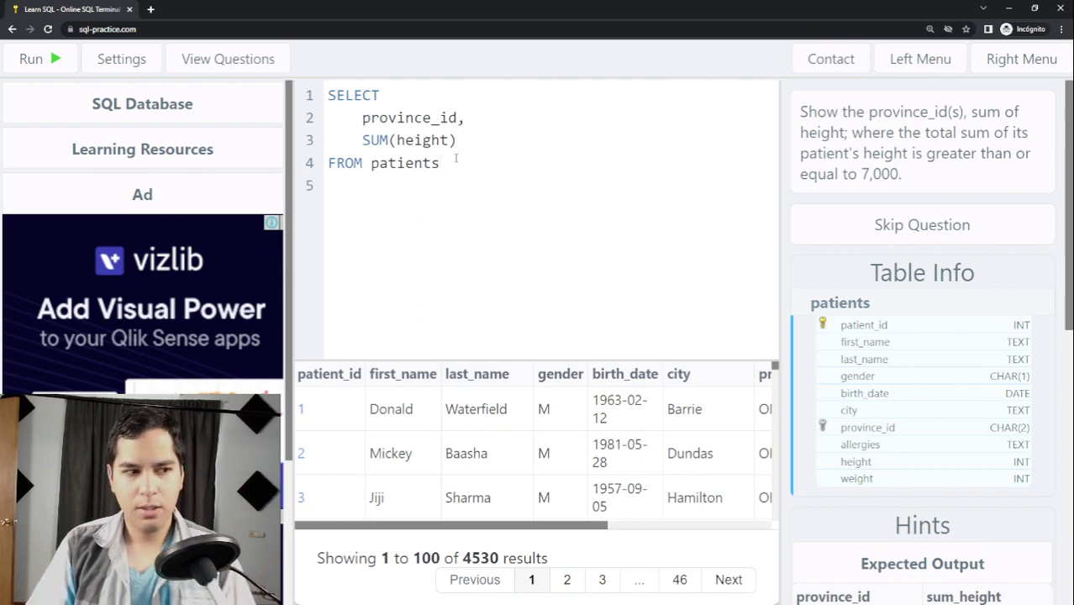
Type WHERE SUM(height) >= 7000 on line 5.
{"action": "type", "text": "WHERE"}
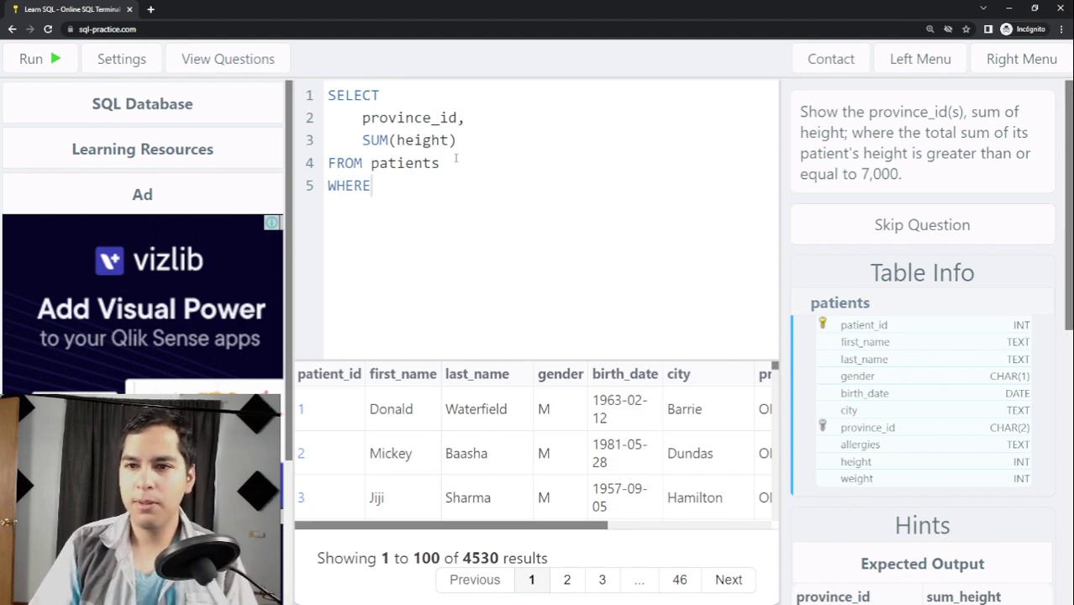
{"action": "type", "text": " SUM"}
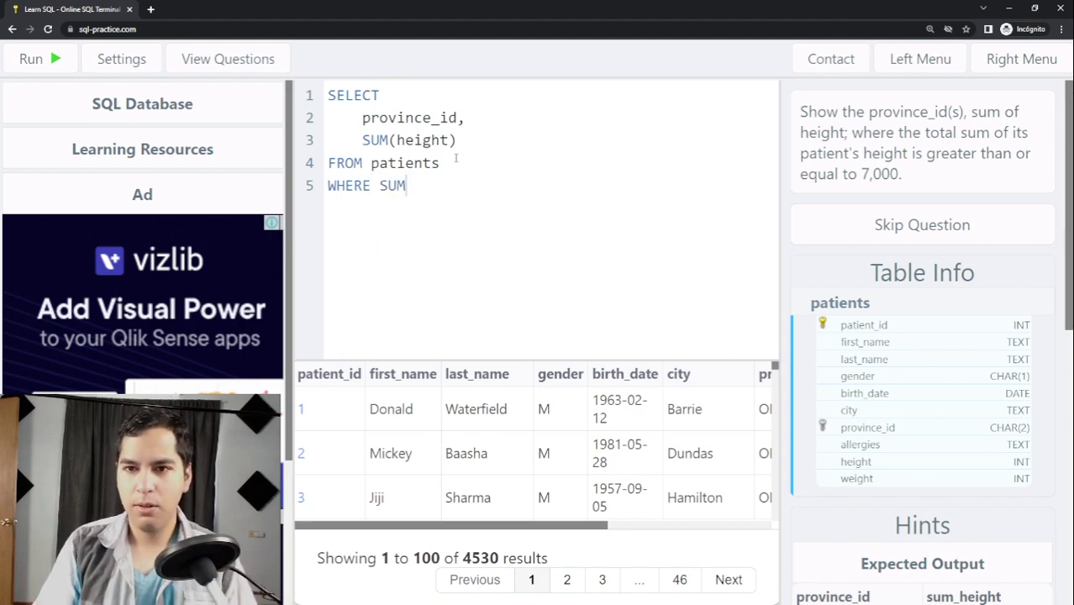
{"action": "type", "text": "(heig"}
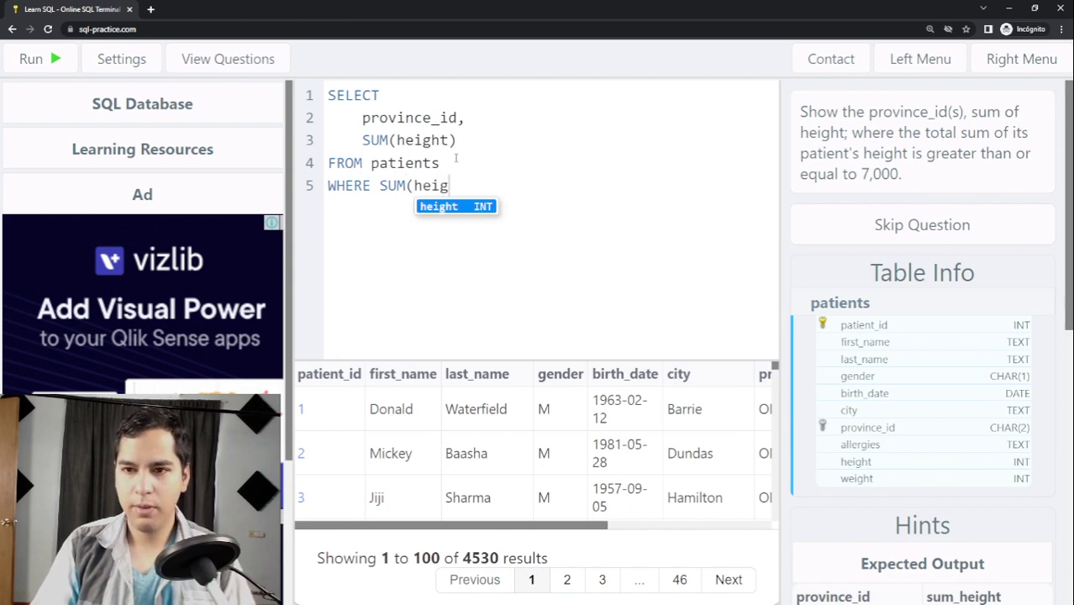
{"action": "type", "text": "ht)"}
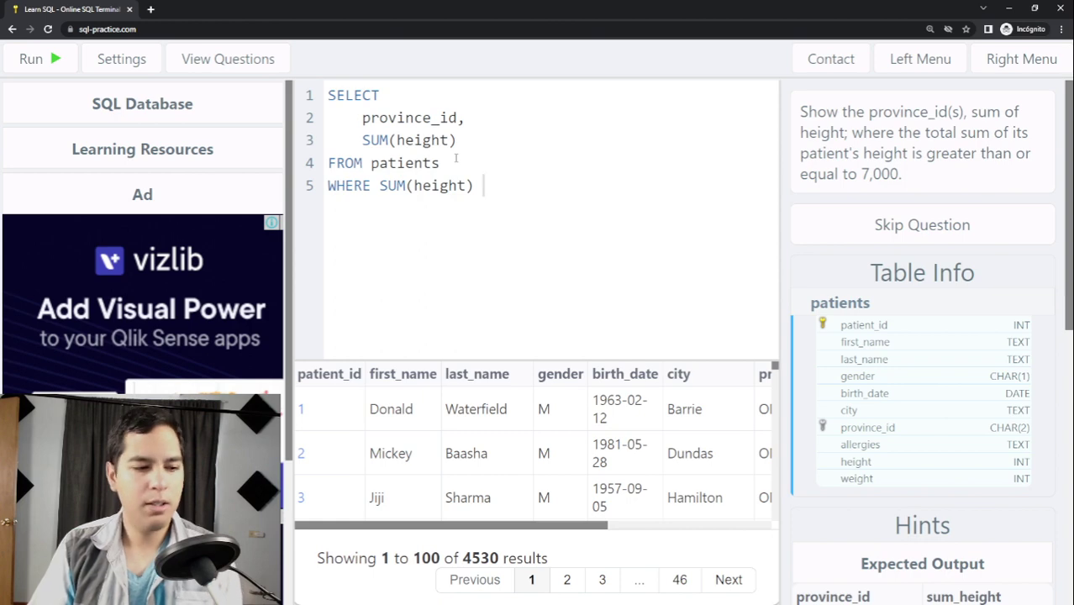
{"action": "type", "text": " >"}
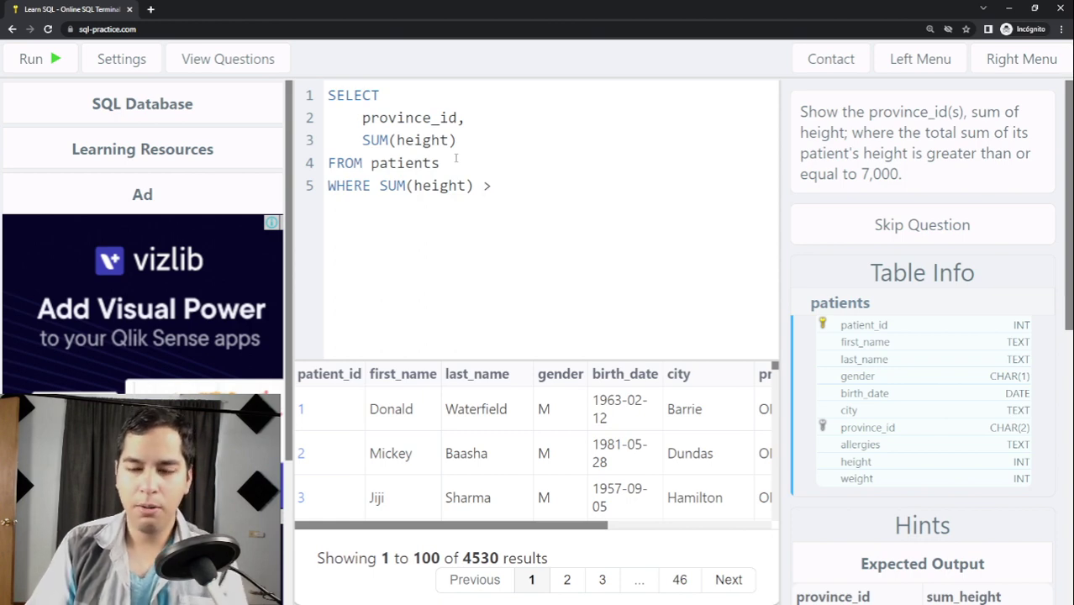
{"action": "type", "text": "="}
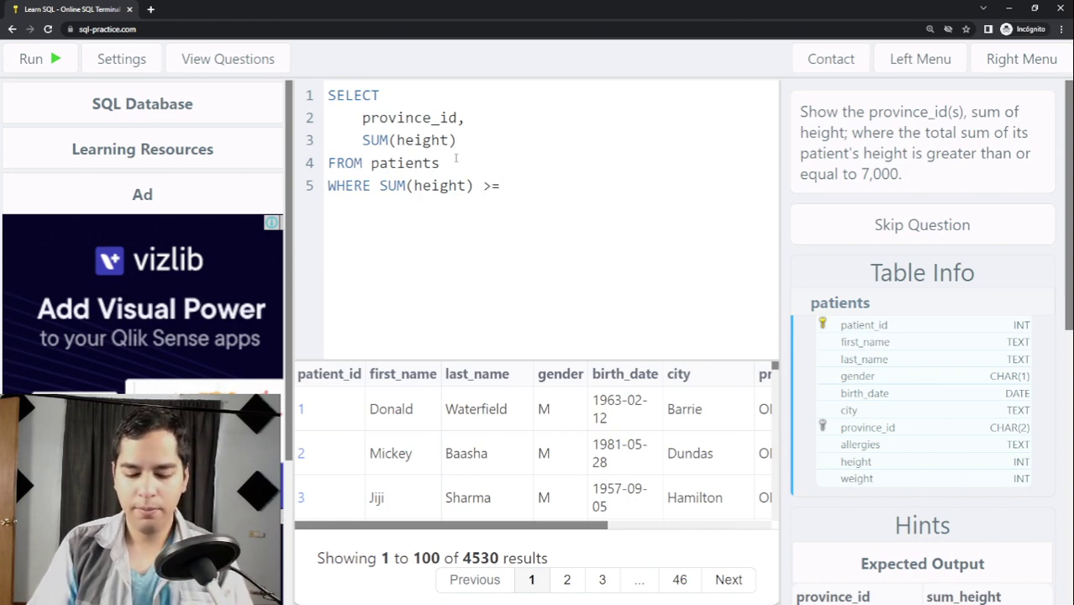
{"action": "type", "text": " 7000"}
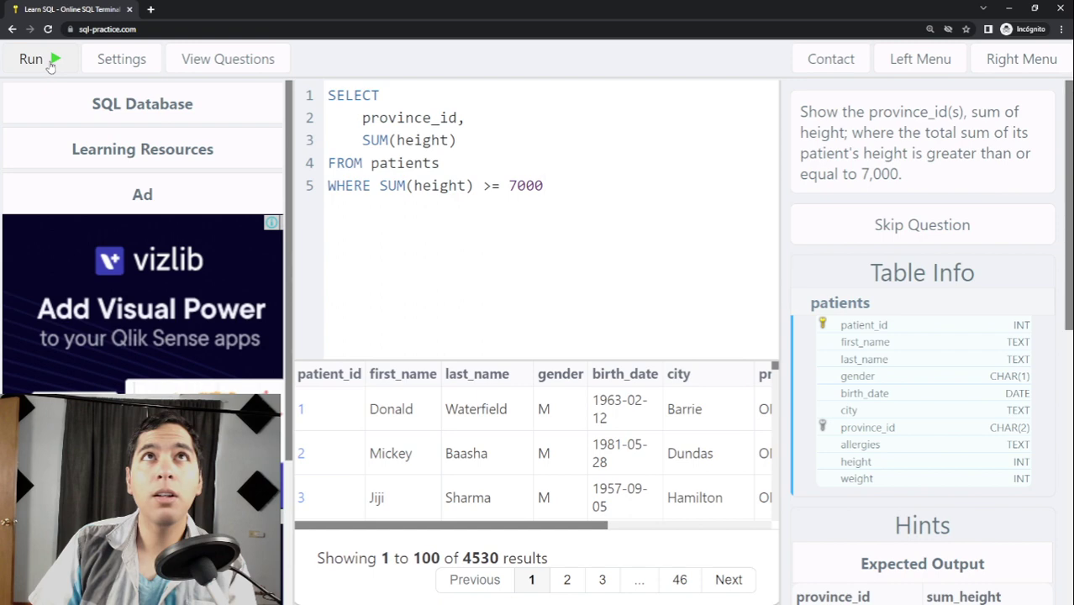
Run the query, note the 'misuse of aggregate: sum()' error, and review the SUM(height) line.
{"action": "left_click", "coordinate": [50, 65]}
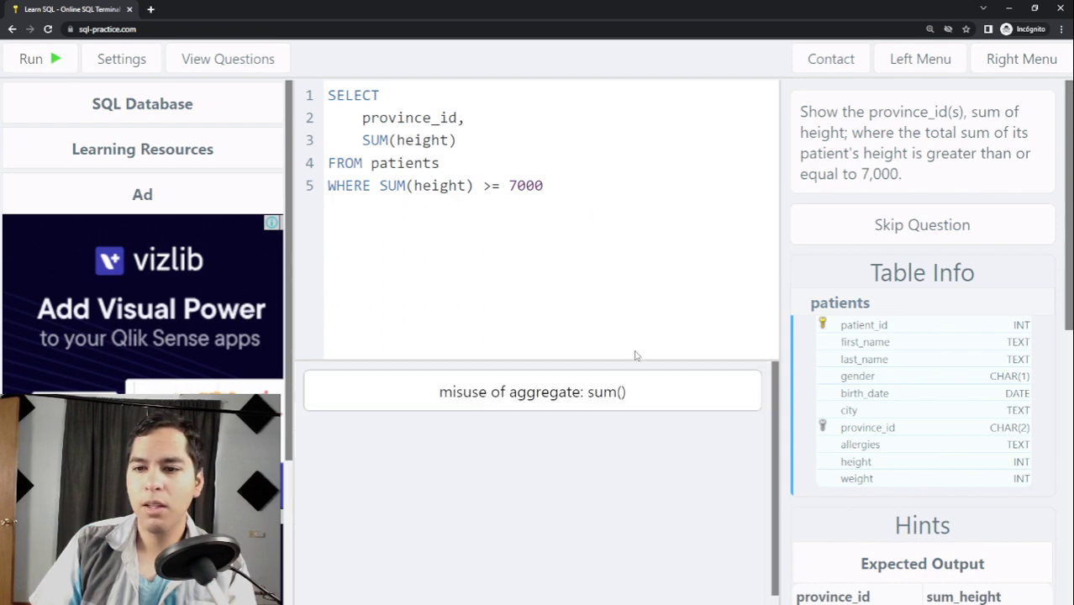
{"action": "left_click_drag", "start_coordinate": [440, 393], "coordinate": [639, 397]}
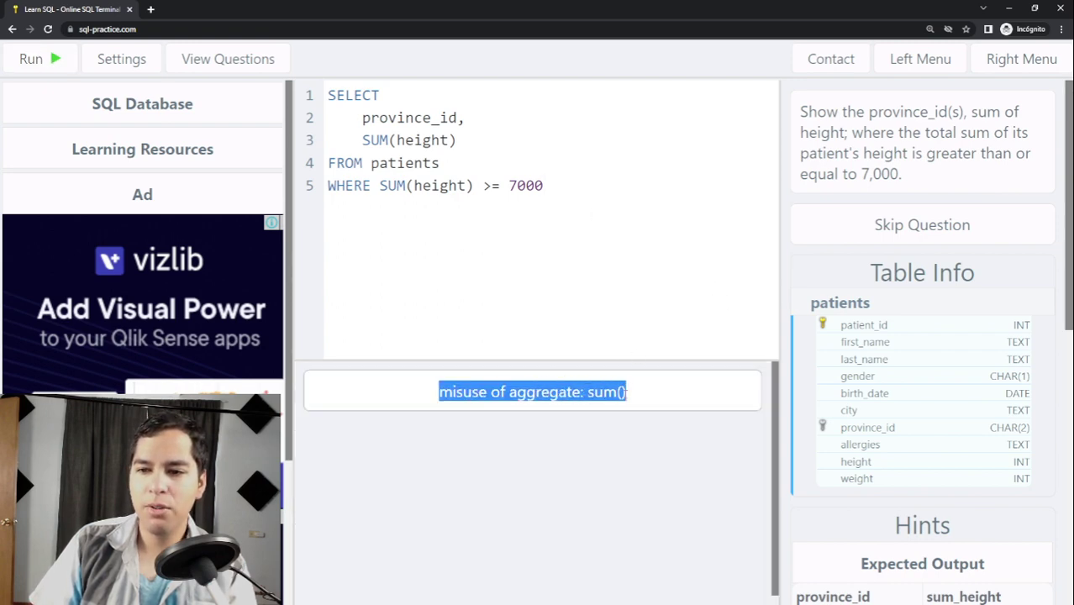
{"action": "left_click", "coordinate": [639, 396]}
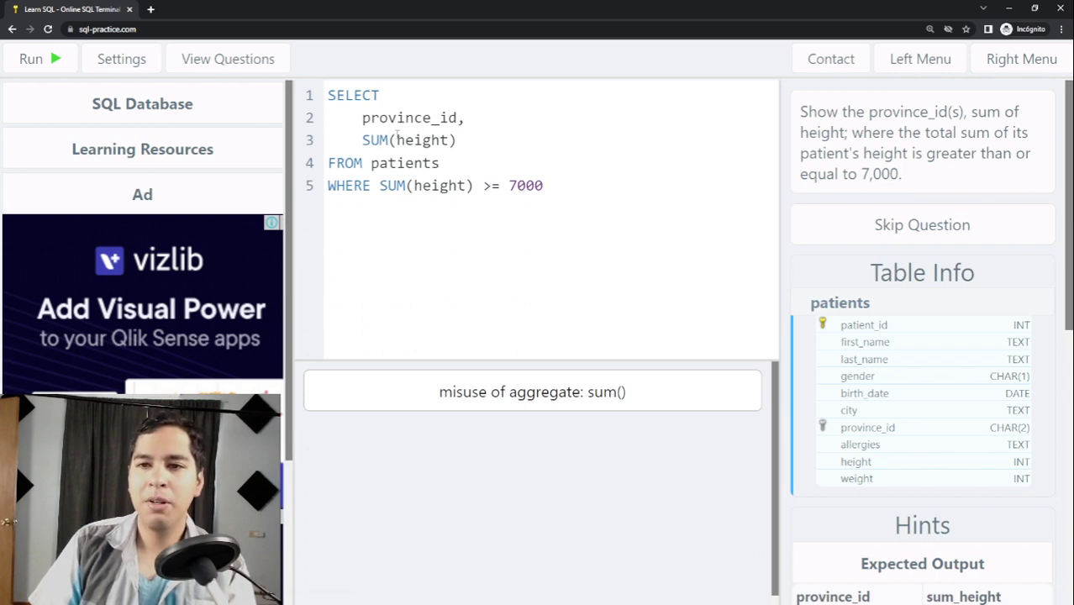
{"action": "left_click_drag", "start_coordinate": [362, 140], "coordinate": [474, 135]}
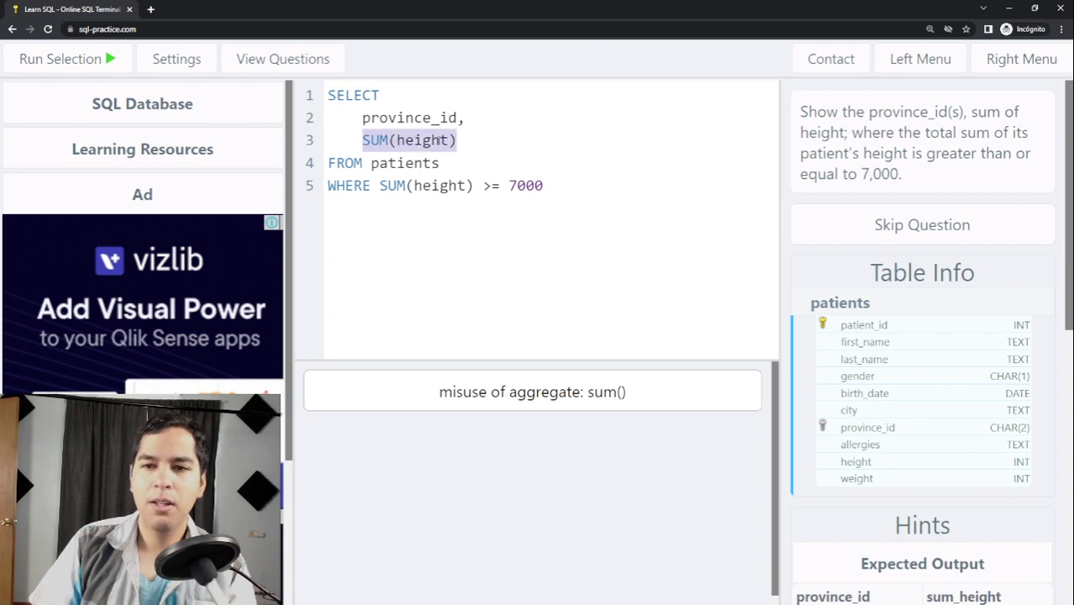
{"action": "left_click", "coordinate": [345, 140]}
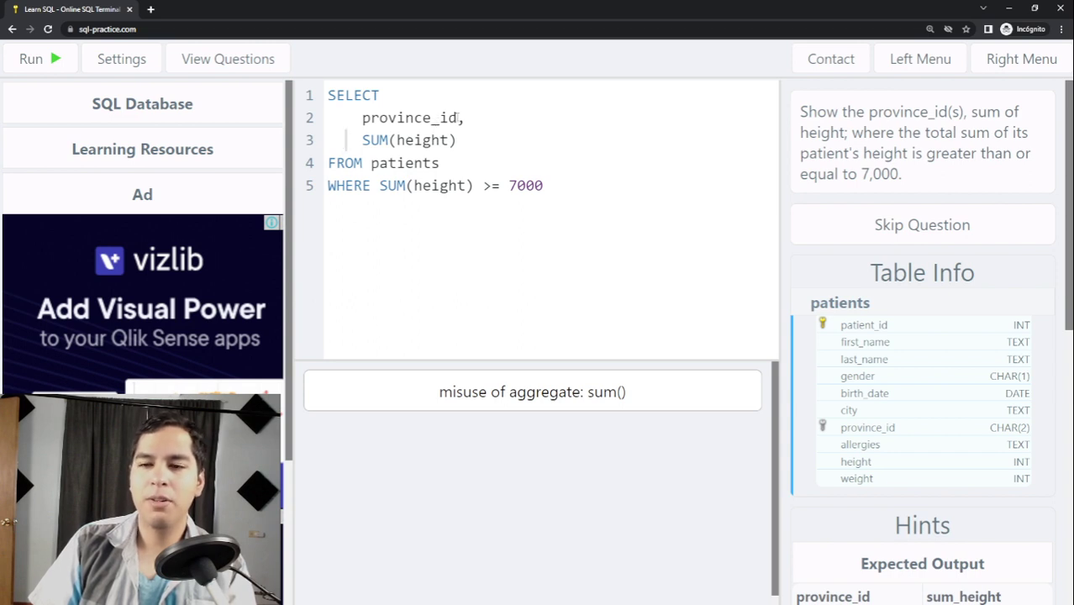
{"action": "left_click_drag", "start_coordinate": [463, 111], "coordinate": [325, 115]}
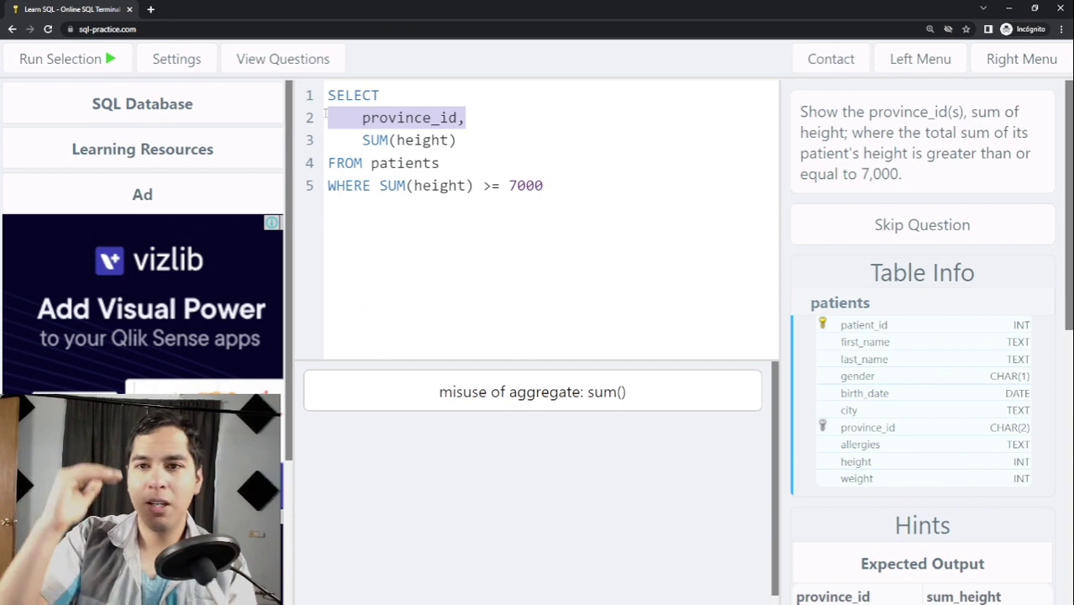
{"action": "left_click_drag", "start_coordinate": [460, 141], "coordinate": [354, 141]}
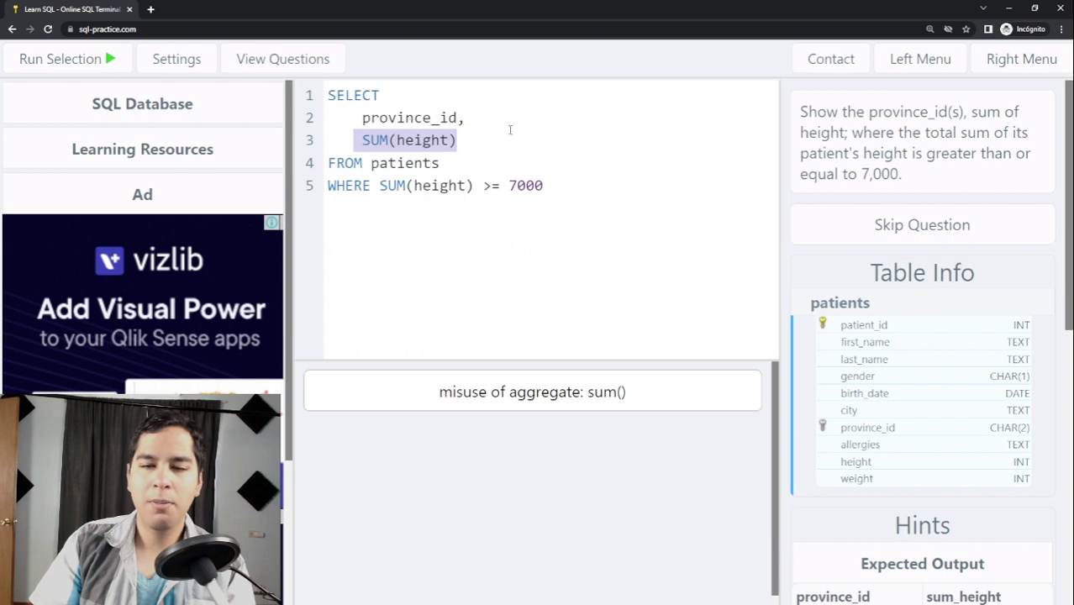
{"action": "left_click", "coordinate": [492, 141]}
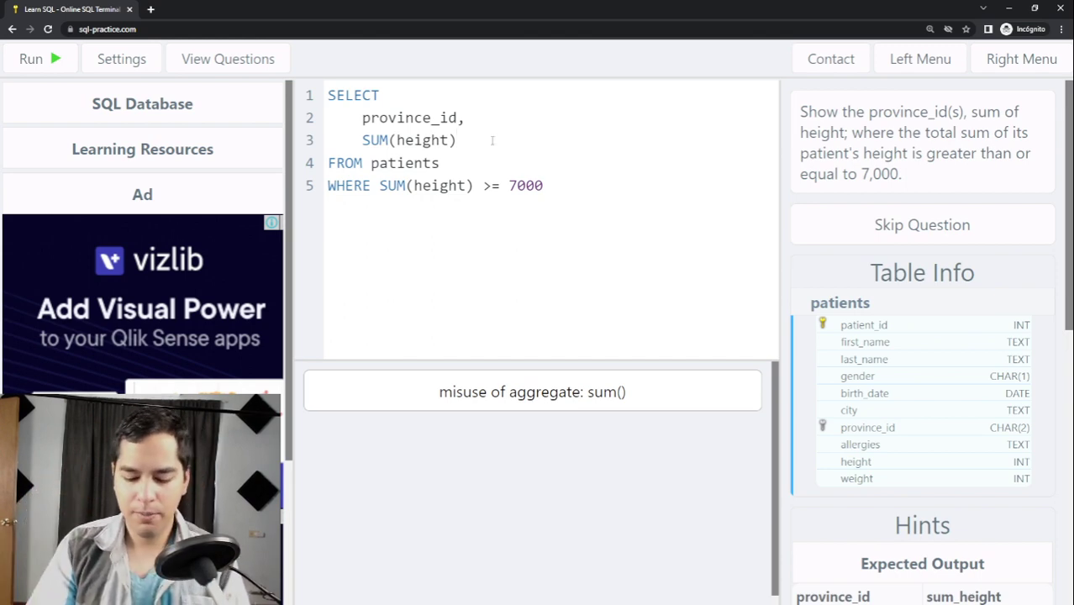
Alias SUM(height) as sum_height and delete the WHERE SUM(height) >= 7000 line.
{"action": "type", "text": "AS "}
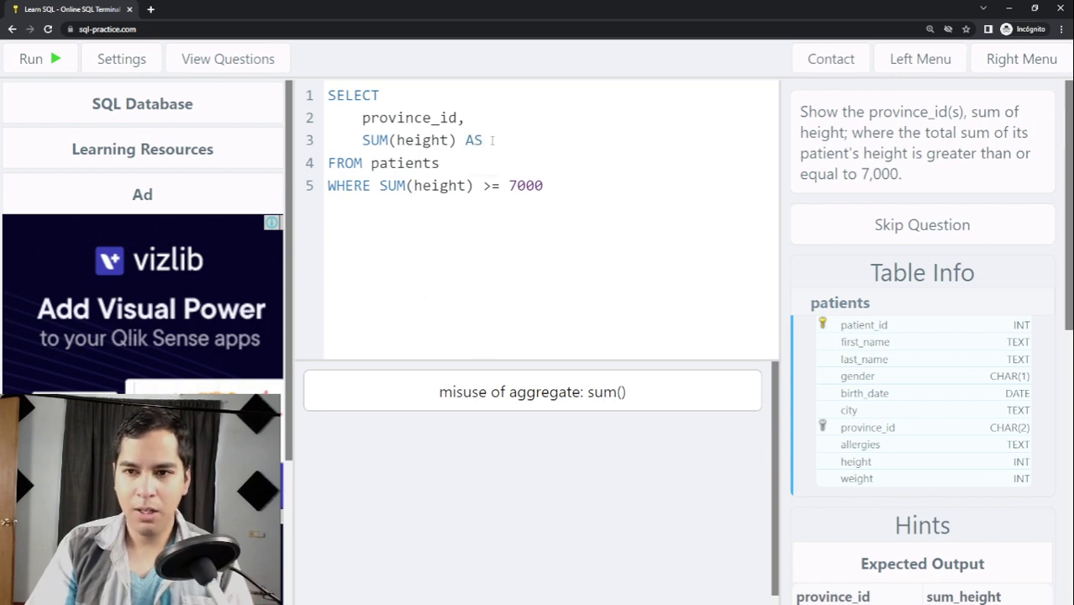
{"action": "type", "text": "sum_"}
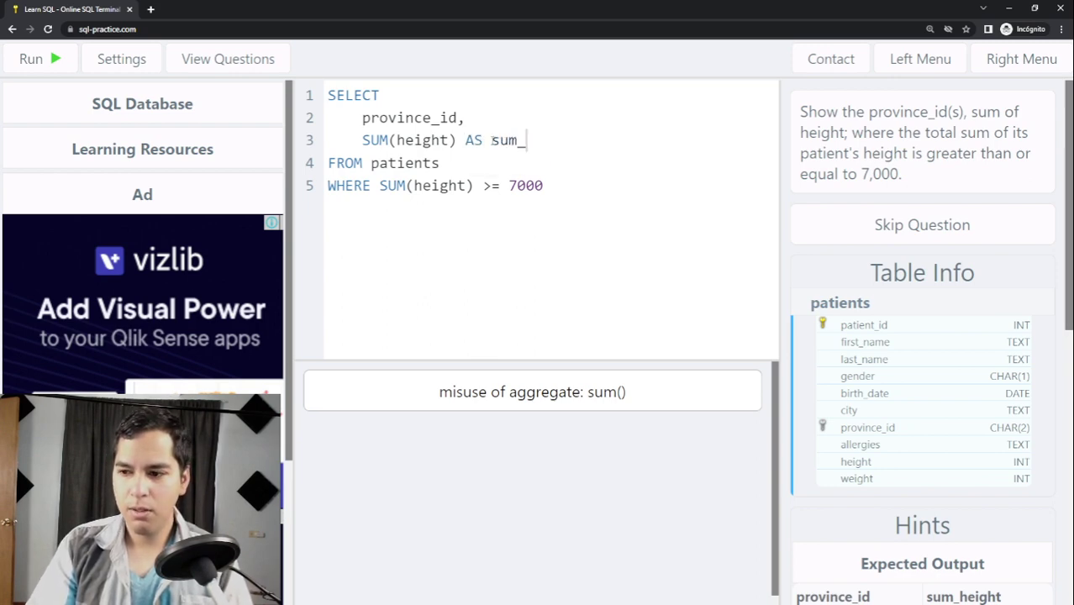
{"action": "type", "text": "height"}
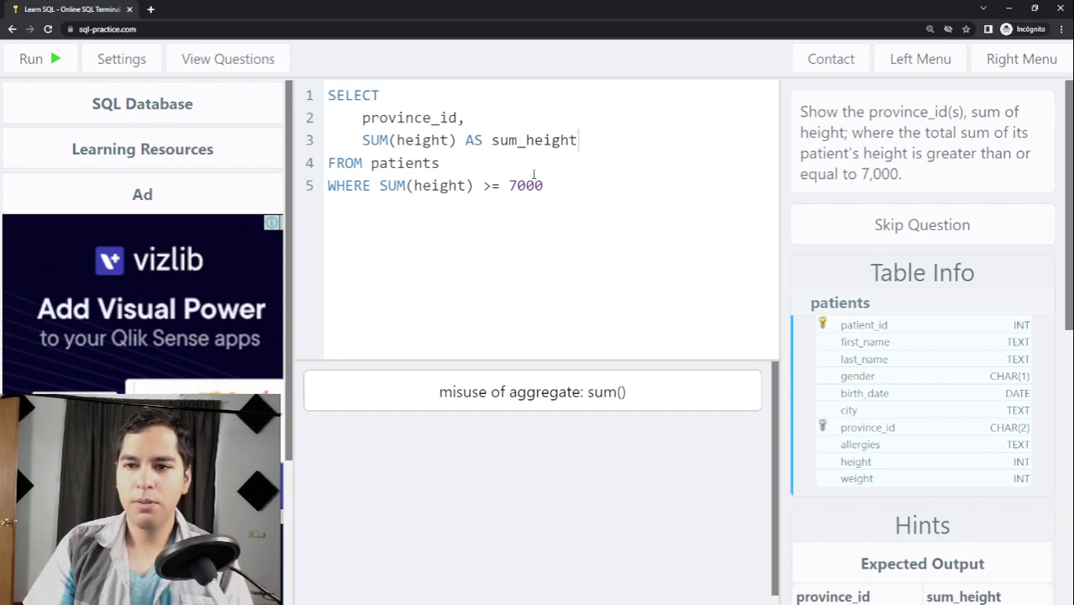
{"action": "key", "text": "Down"}
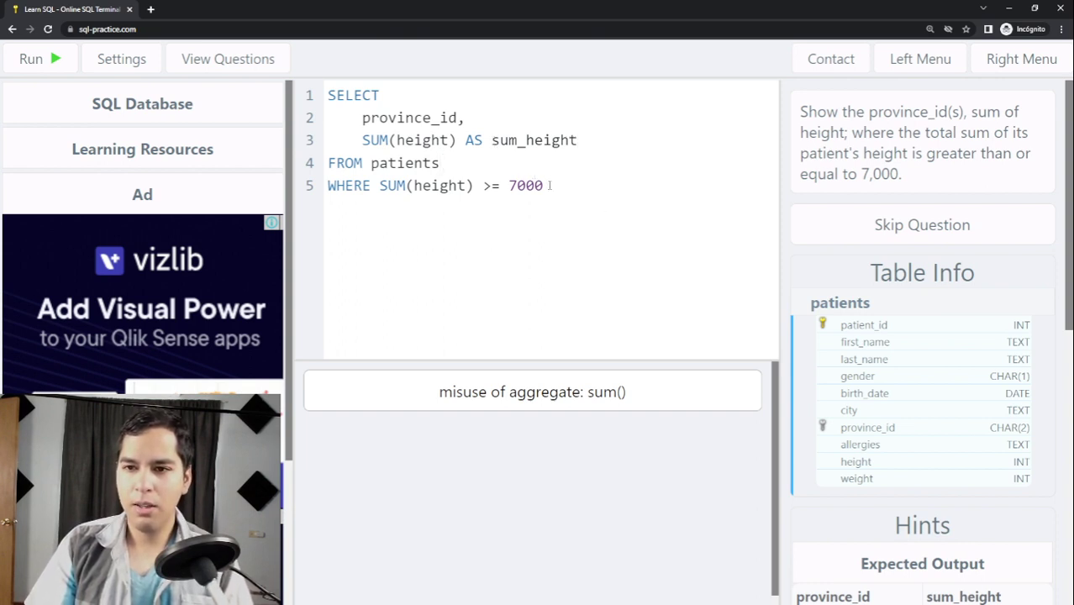
{"action": "left_click_drag", "start_coordinate": [550, 186], "coordinate": [326, 186]}
{"action": "key", "text": "BackSpace"}
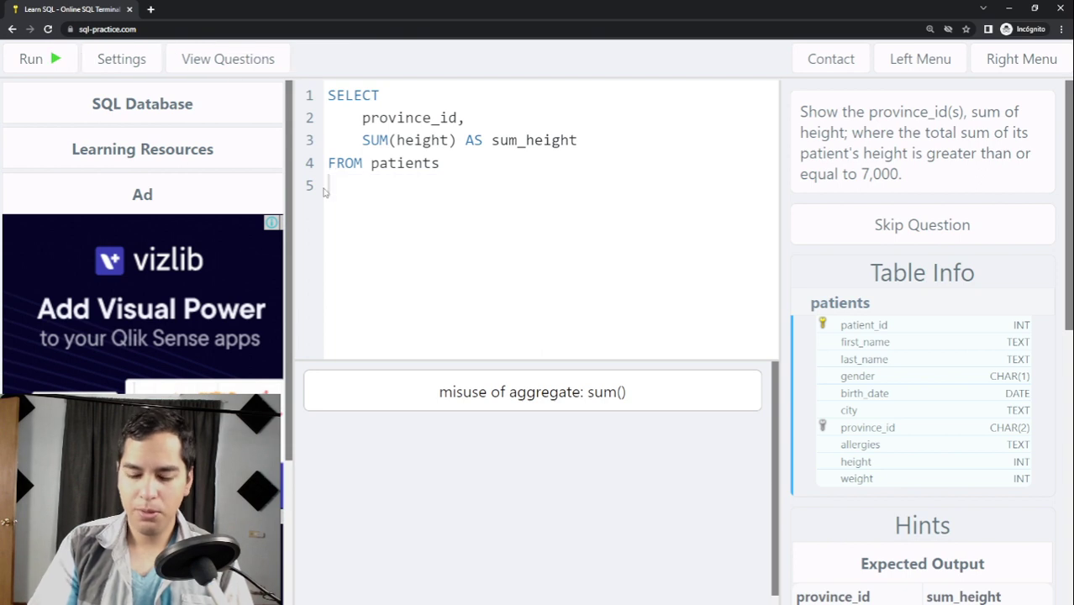
Add GROUP BY province_id as the query's last line.
{"action": "type", "text": "GROUP "}
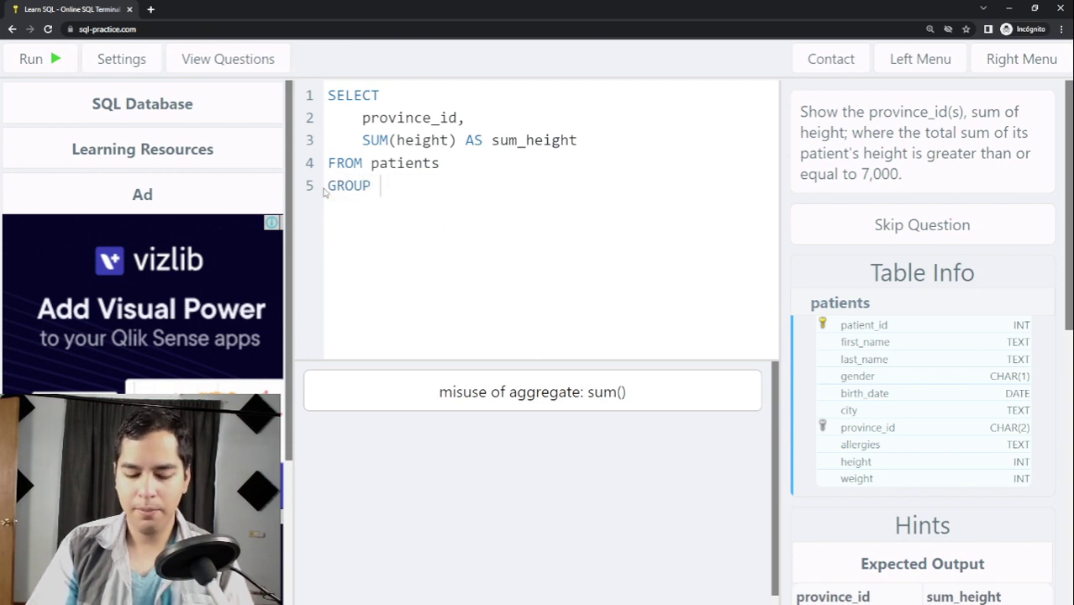
{"action": "type", "text": "BY"}
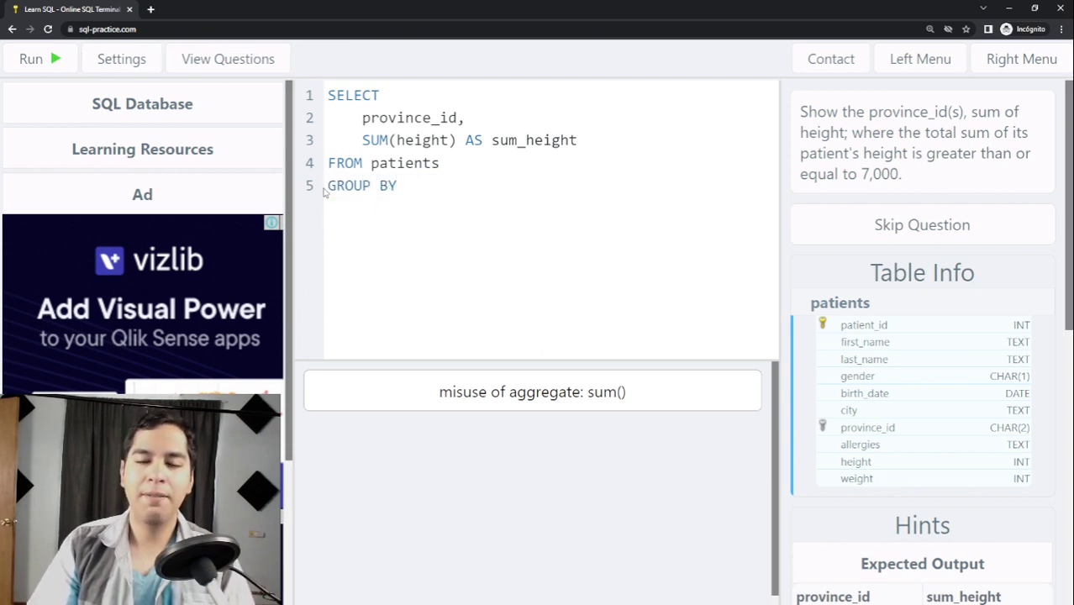
{"action": "double_click", "coordinate": [375, 140]}
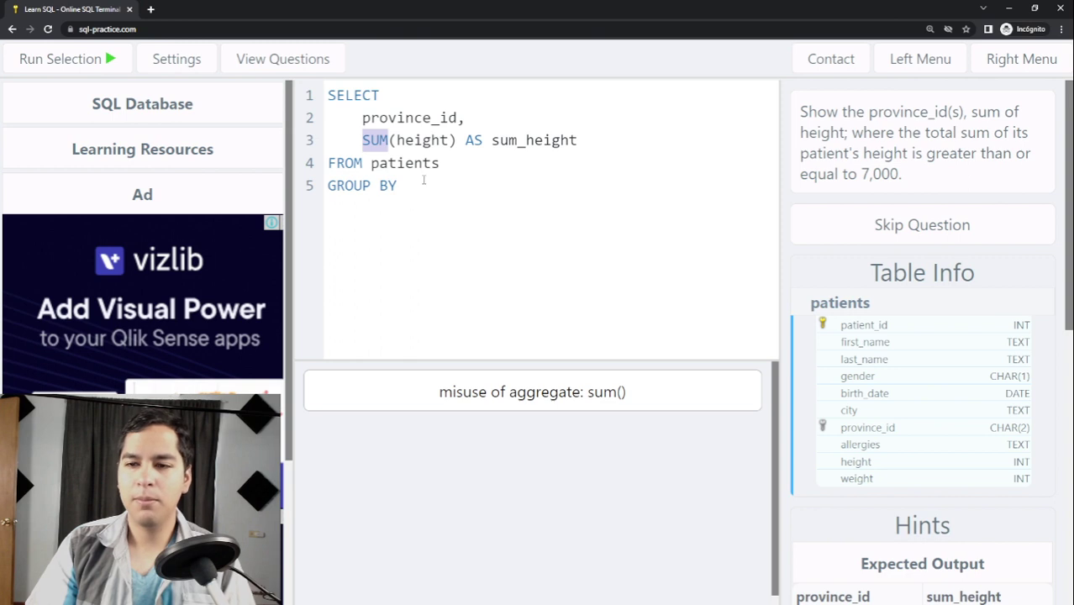
{"action": "left_click", "coordinate": [425, 189]}
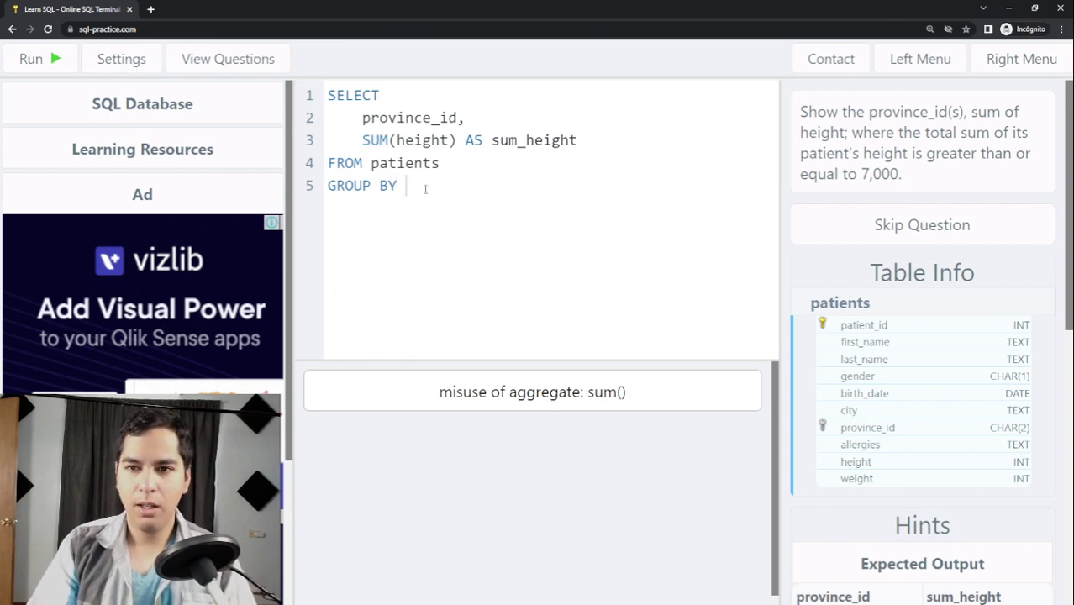
{"action": "type", "text": "pr"}
{"action": "key", "text": "Tab"}
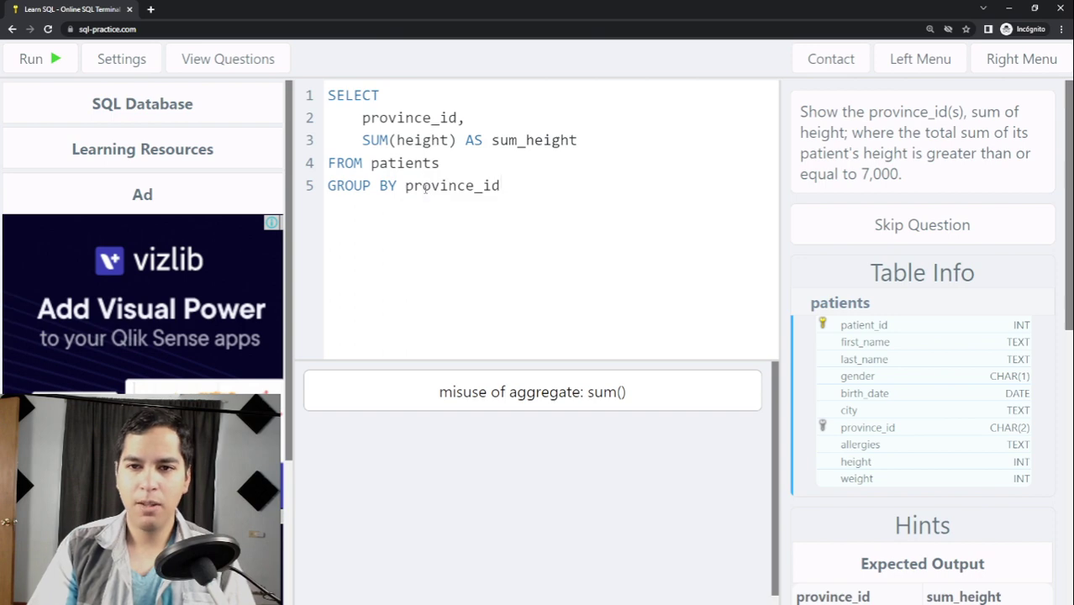
Run the grouped query and compare totals like BC 7720 with the 7,000 threshold.
{"action": "left_click", "coordinate": [59, 65]}
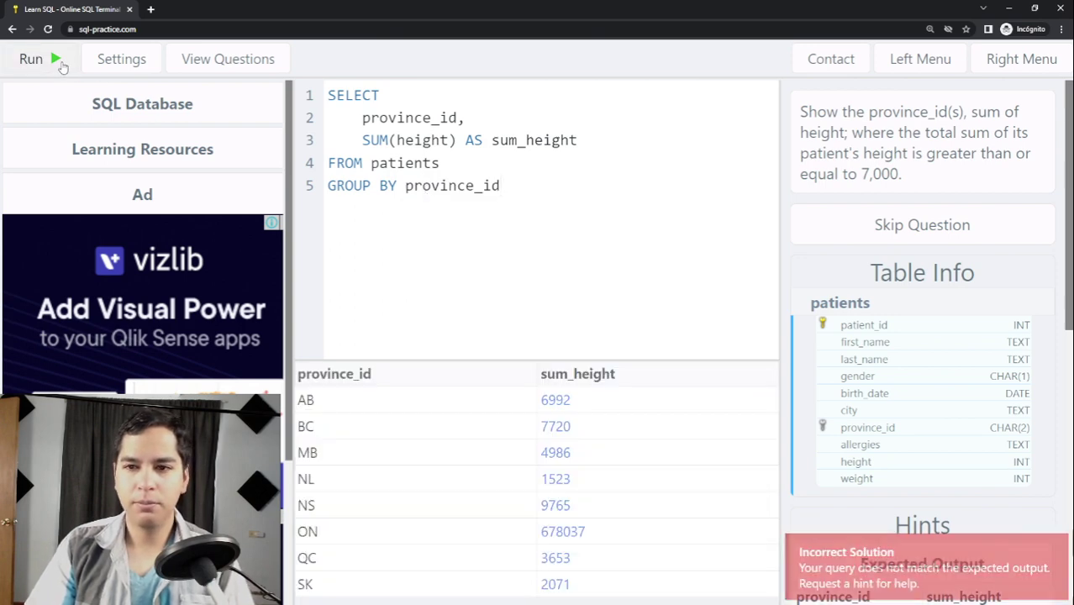
{"action": "double_click", "coordinate": [327, 402]}
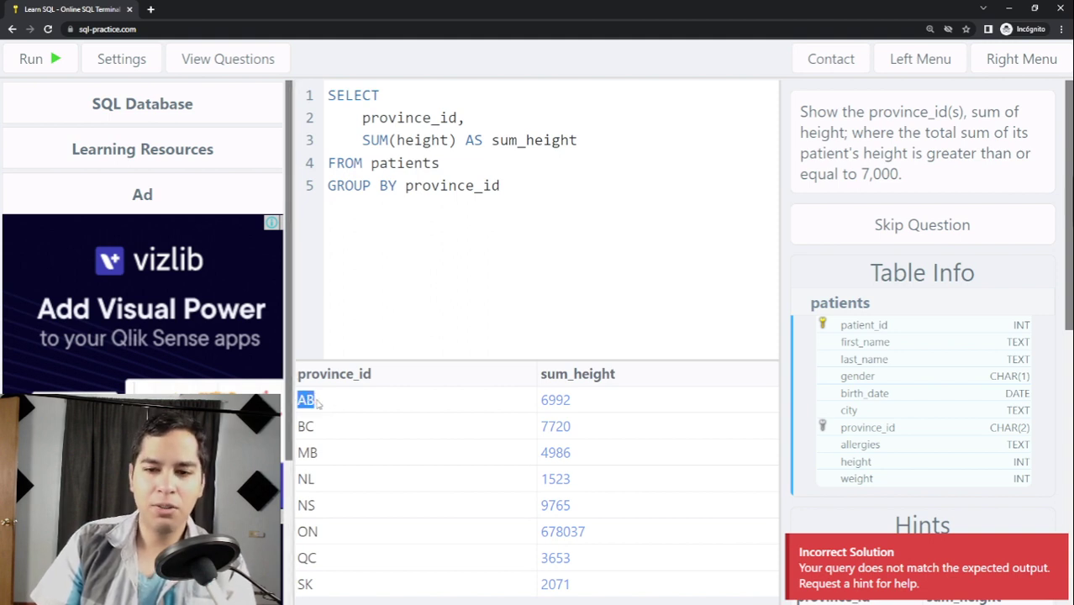
{"action": "left_click_drag", "start_coordinate": [308, 399], "coordinate": [372, 428]}
{"action": "left_click", "coordinate": [372, 428]}
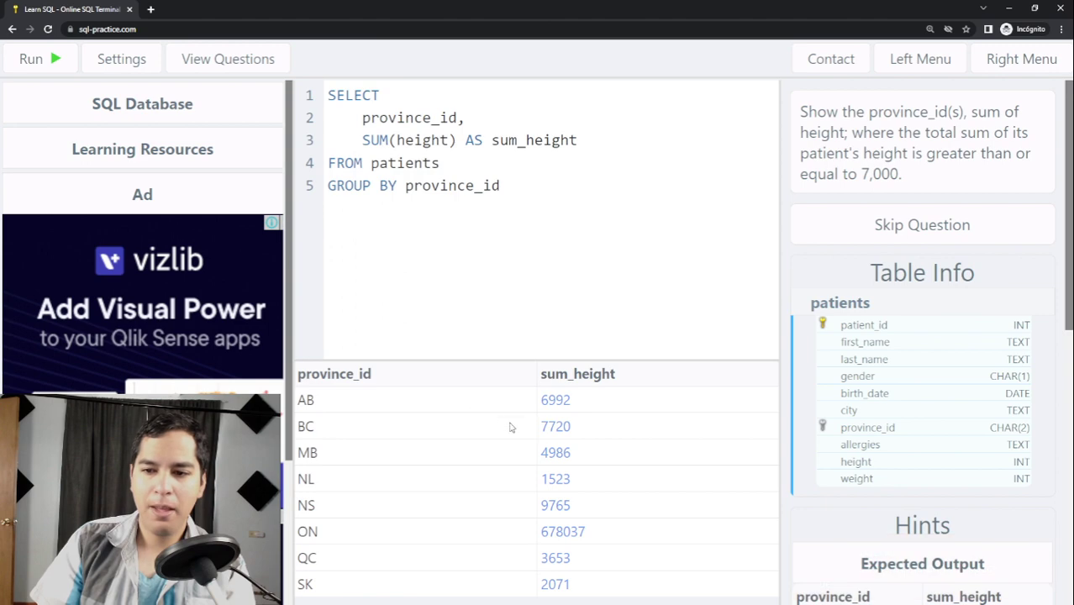
{"action": "left_click_drag", "start_coordinate": [597, 432], "coordinate": [541, 426]}
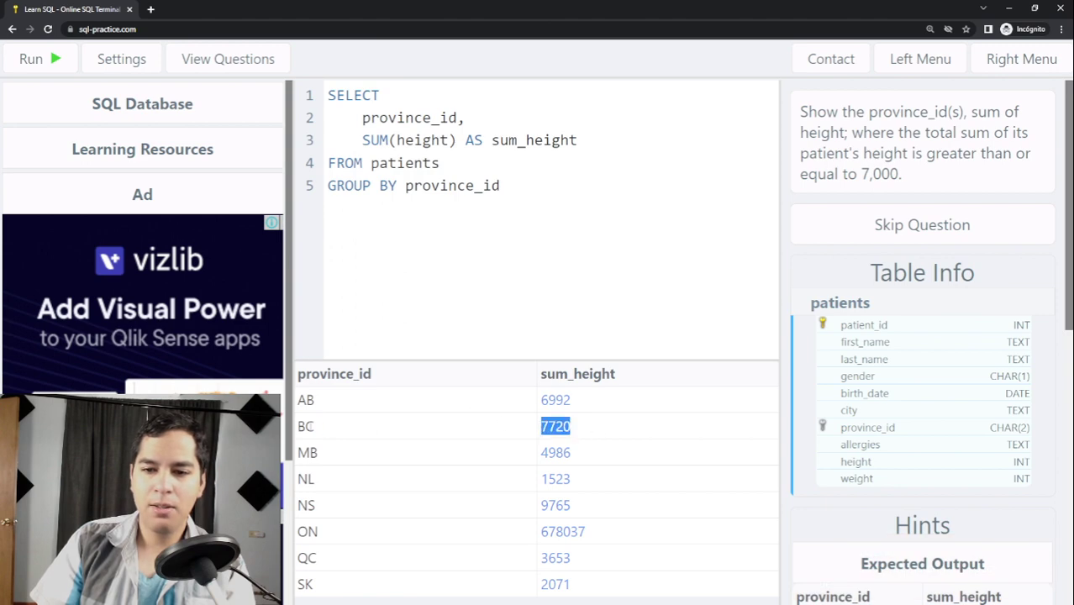
{"action": "left_click", "coordinate": [308, 426], "text": "shift"}
{"action": "left_click", "coordinate": [568, 420]}
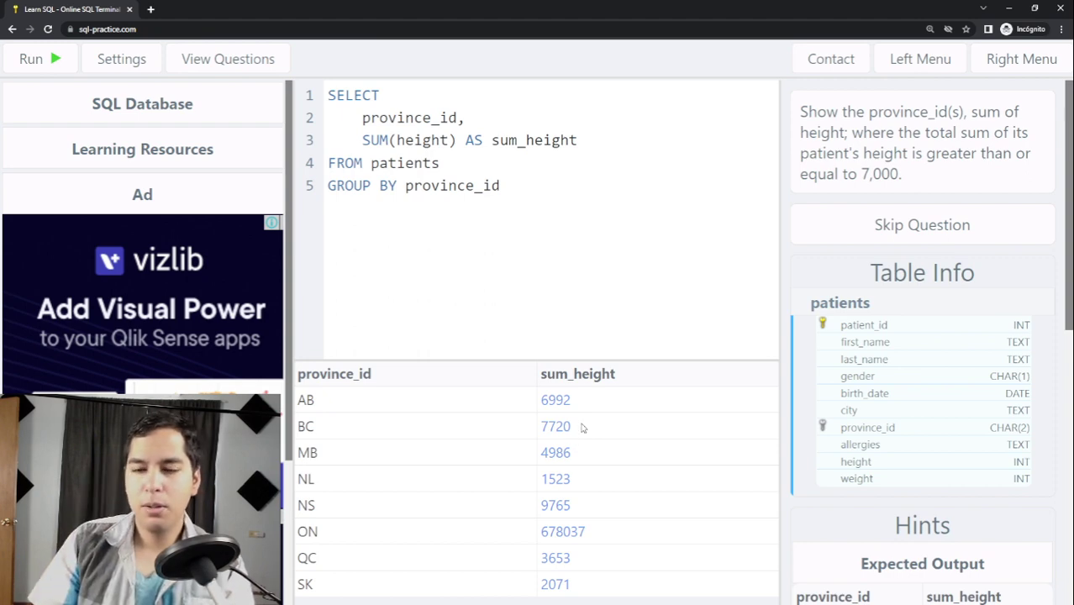
{"action": "left_click_drag", "start_coordinate": [864, 137], "coordinate": [869, 174]}
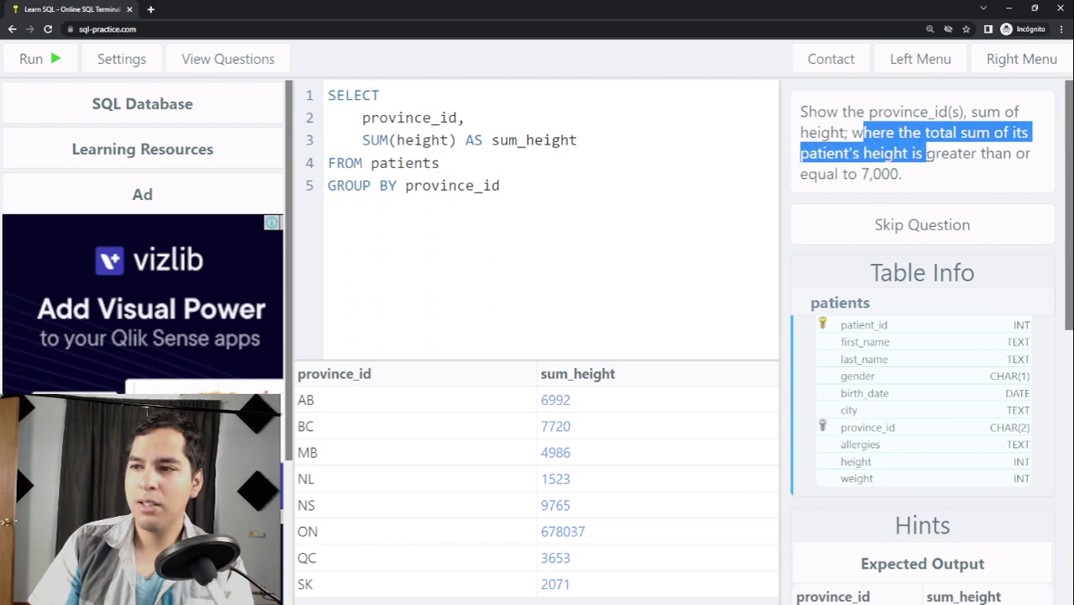
{"action": "left_click_drag", "start_coordinate": [869, 174], "coordinate": [937, 187]}
{"action": "left_click", "coordinate": [522, 195]}
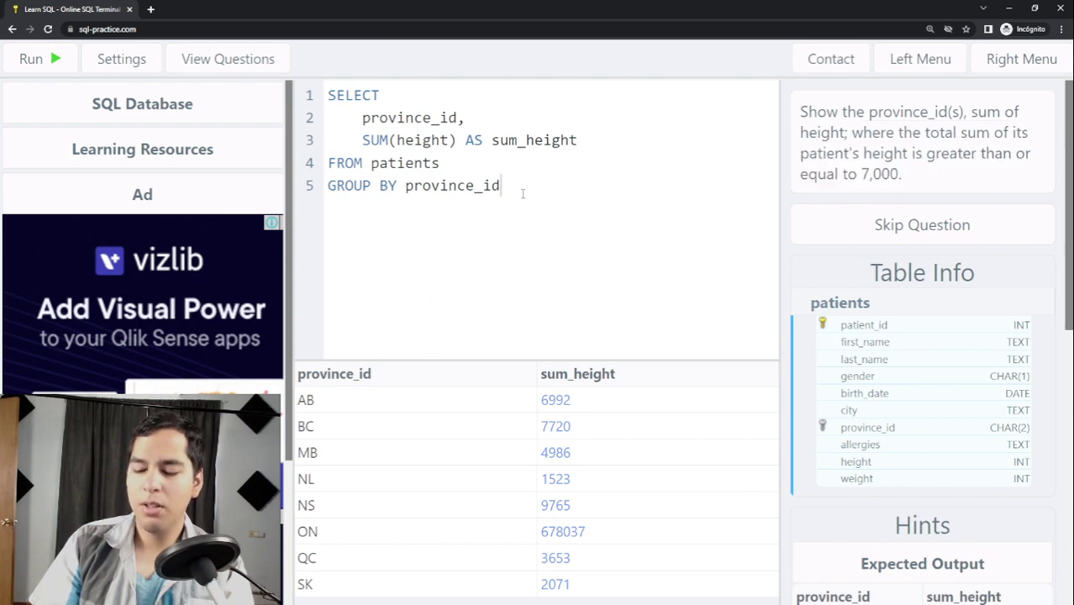
Begin a line 6 HAVING SUM(height) >= 7000 condition below GROUP BY province_id.
{"action": "key", "text": "Return"}
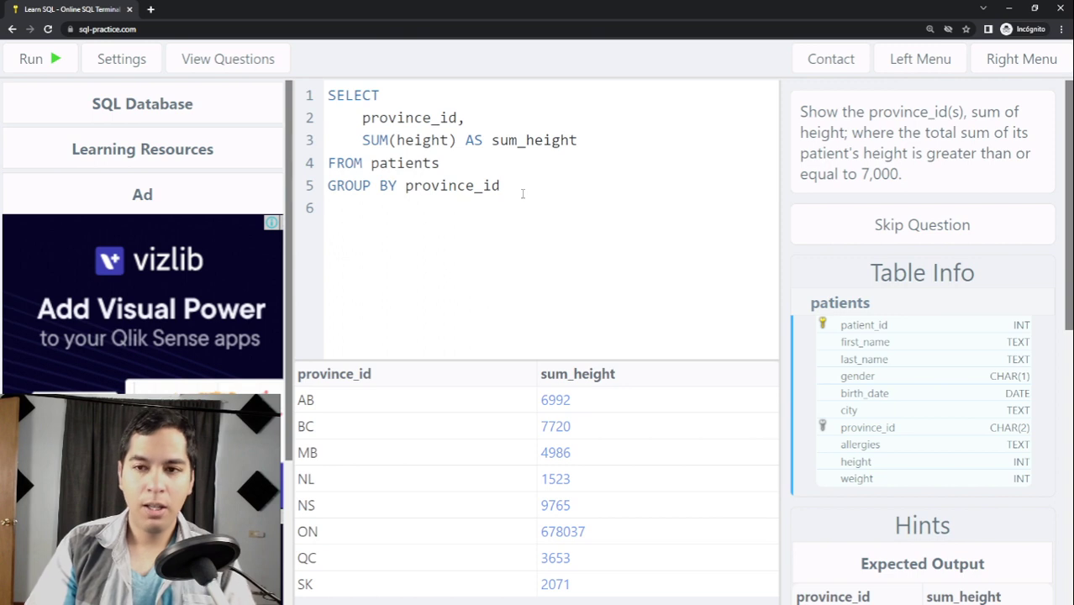
{"action": "type", "text": "H"}
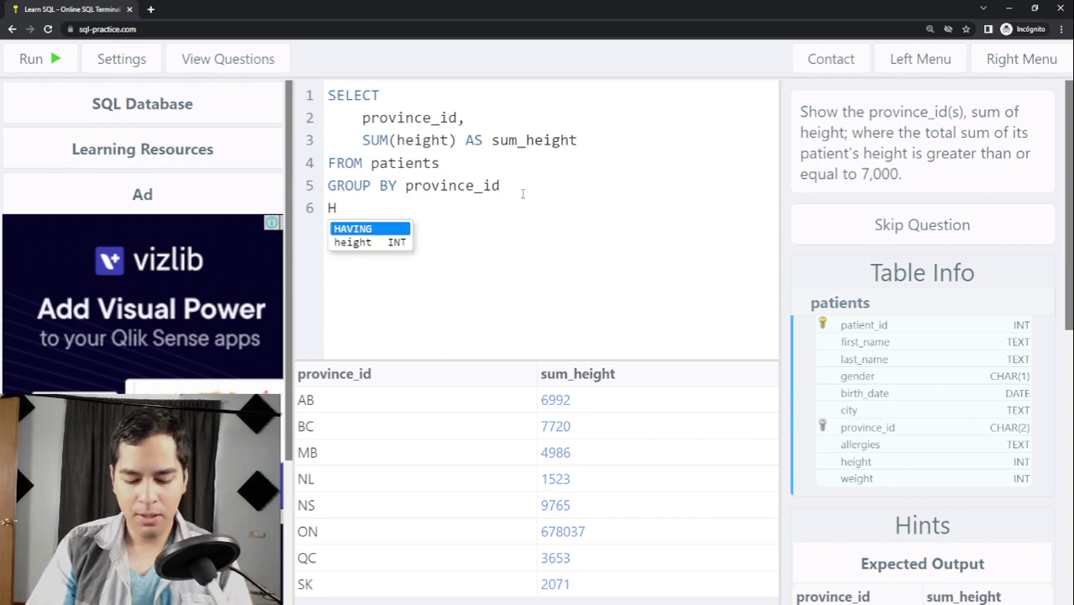
{"action": "type", "text": "AVING"}
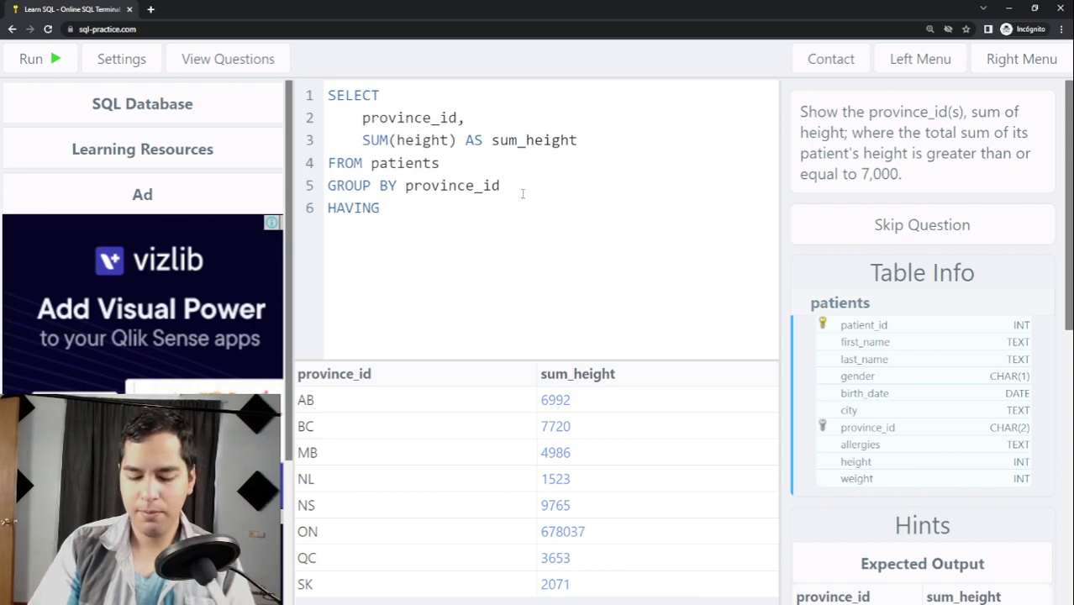
{"action": "type", "text": "sum"}
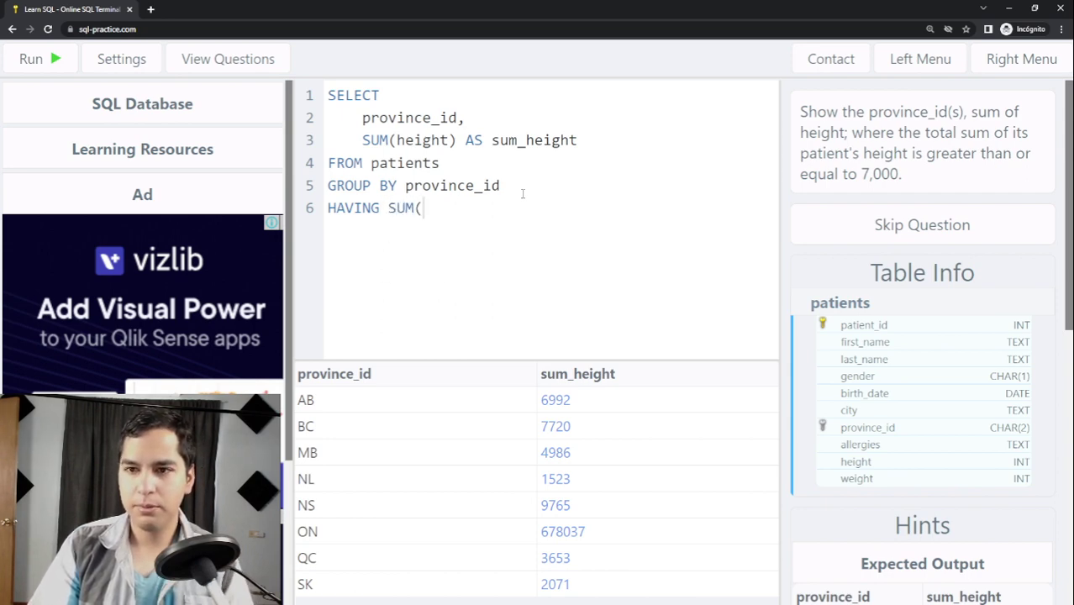
{"action": "type", "text": "hei"}
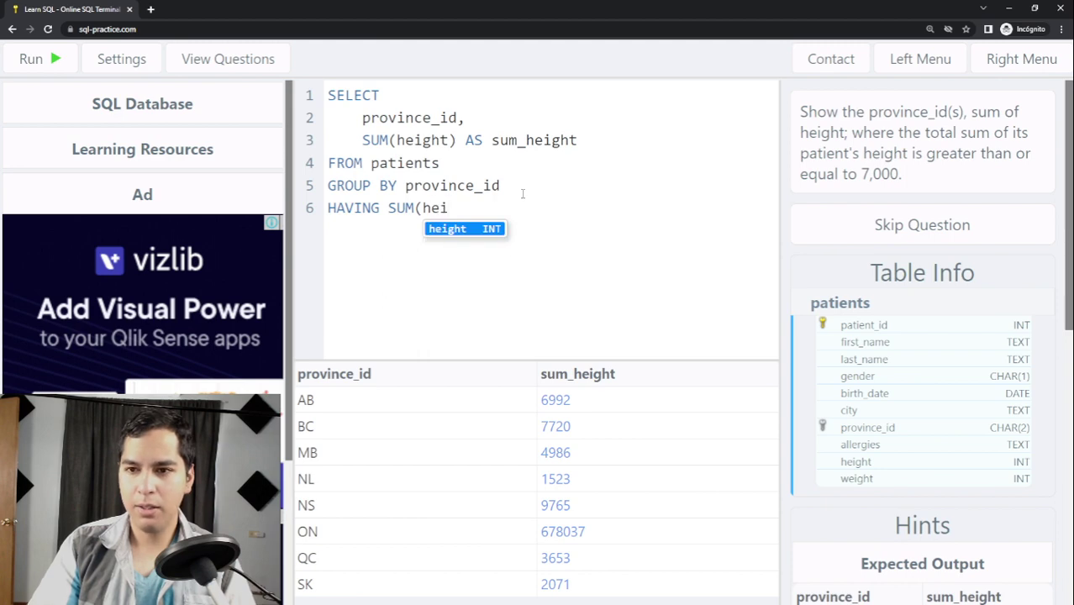
{"action": "type", "text": "ght) "}
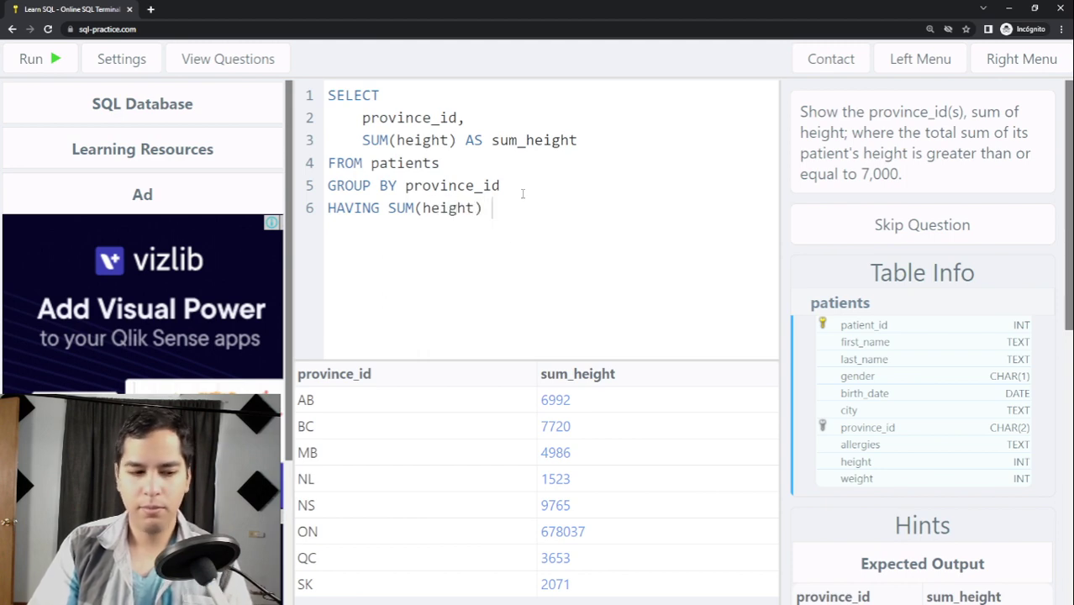
{"action": "type", "text": ">="}
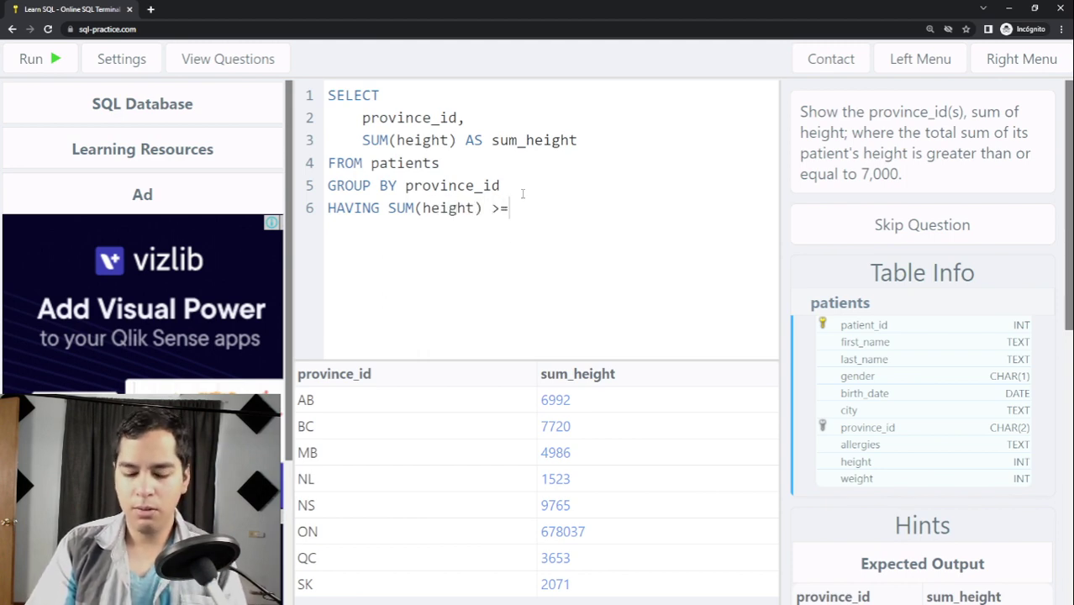
{"action": "type", "text": " 7000"}
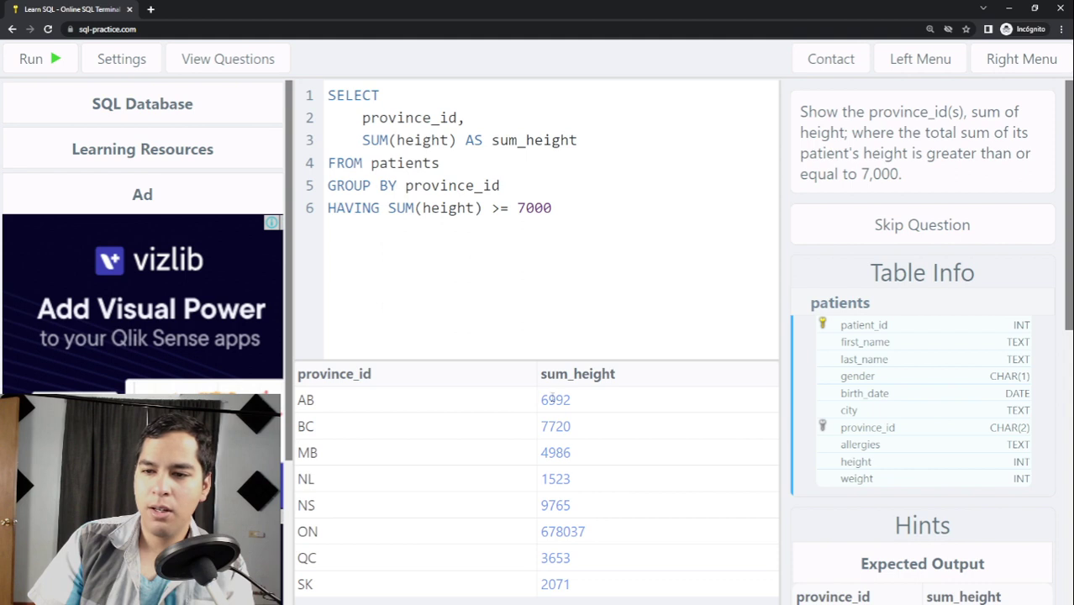
{"action": "double_click", "coordinate": [303, 400]}
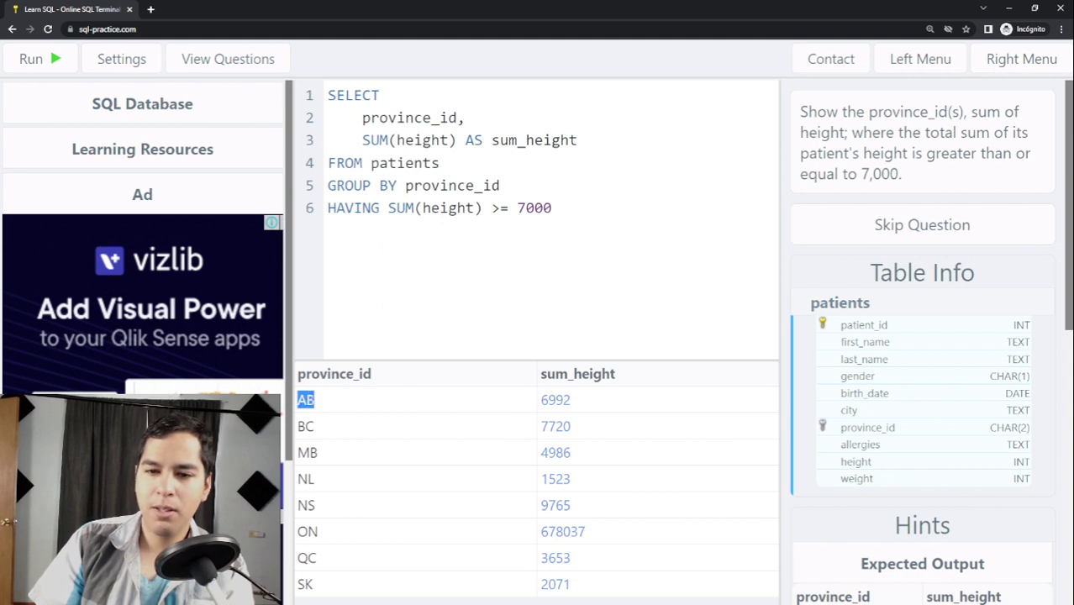
{"action": "left_click", "coordinate": [647, 416]}
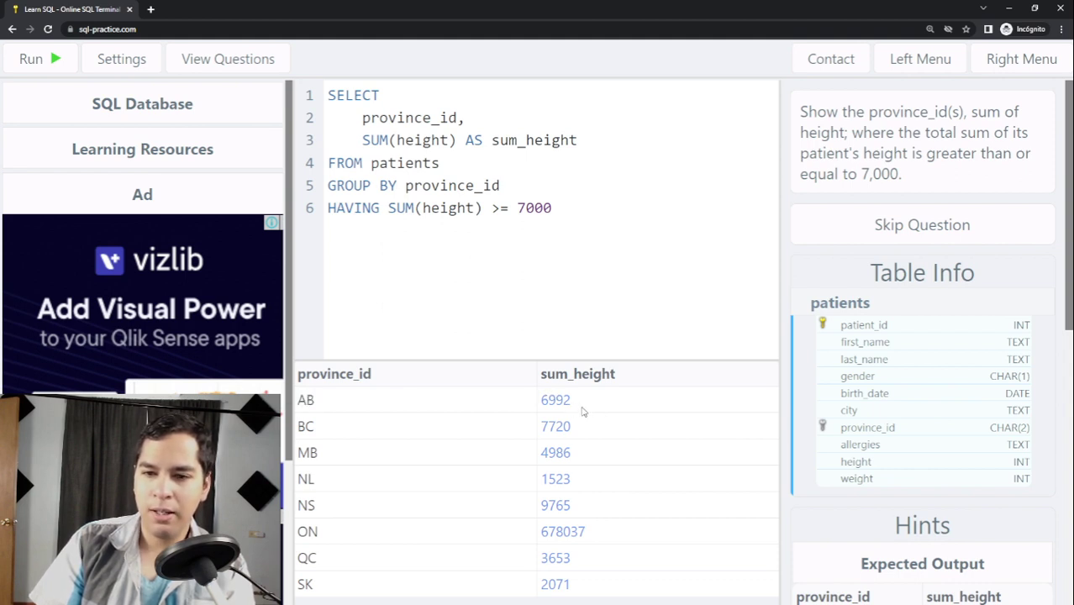
{"action": "left_click_drag", "start_coordinate": [583, 410], "coordinate": [535, 405]}
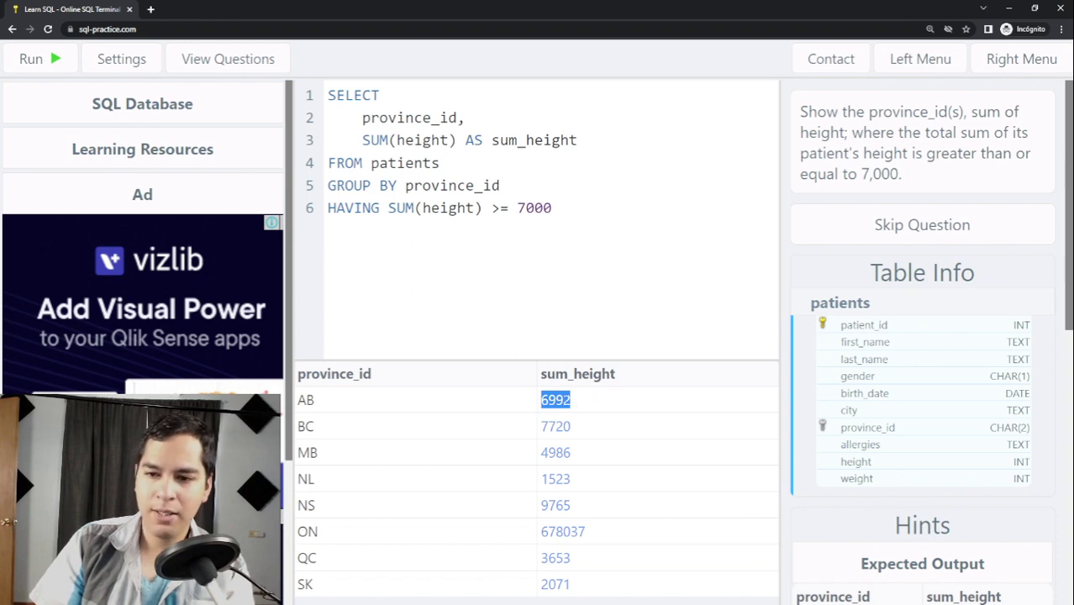
{"action": "mouse_move", "coordinate": [571, 480]}
{"action": "left_mouse_down"}
{"action": "mouse_move", "coordinate": [293, 479]}
{"action": "mouse_move", "coordinate": [328, 92]}
{"action": "left_mouse_up"}
{"action": "left_click", "coordinate": [584, 488]}
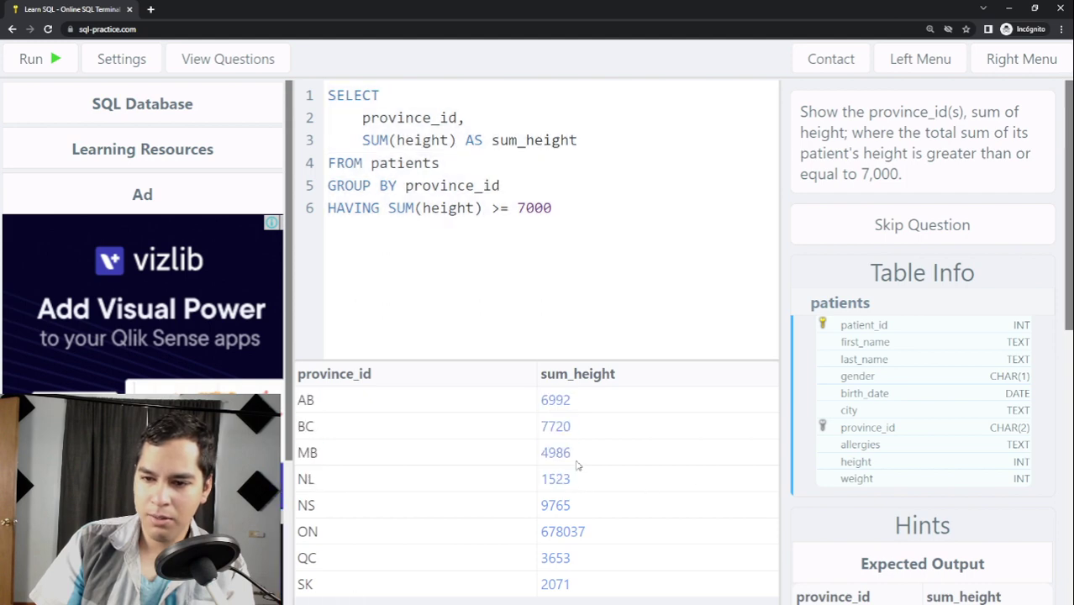
{"action": "left_click_drag", "start_coordinate": [577, 460], "coordinate": [540, 454]}
{"action": "mouse_move", "coordinate": [584, 570]}
{"action": "left_mouse_down"}
{"action": "mouse_move", "coordinate": [537, 564]}
{"action": "mouse_move", "coordinate": [533, 581]}
{"action": "left_mouse_up"}
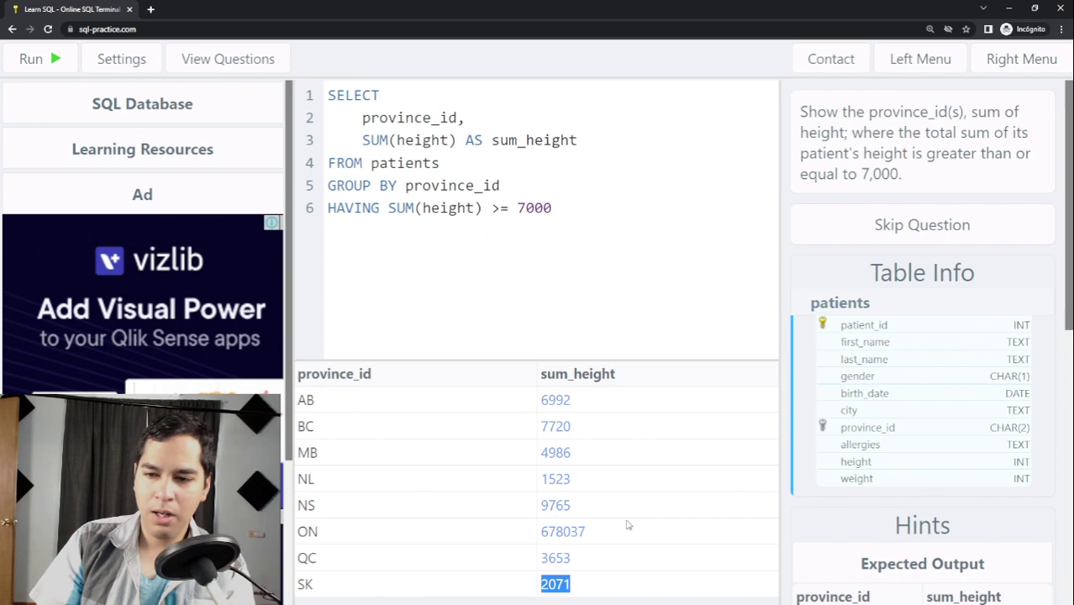
{"action": "left_click_drag", "start_coordinate": [582, 430], "coordinate": [295, 427]}
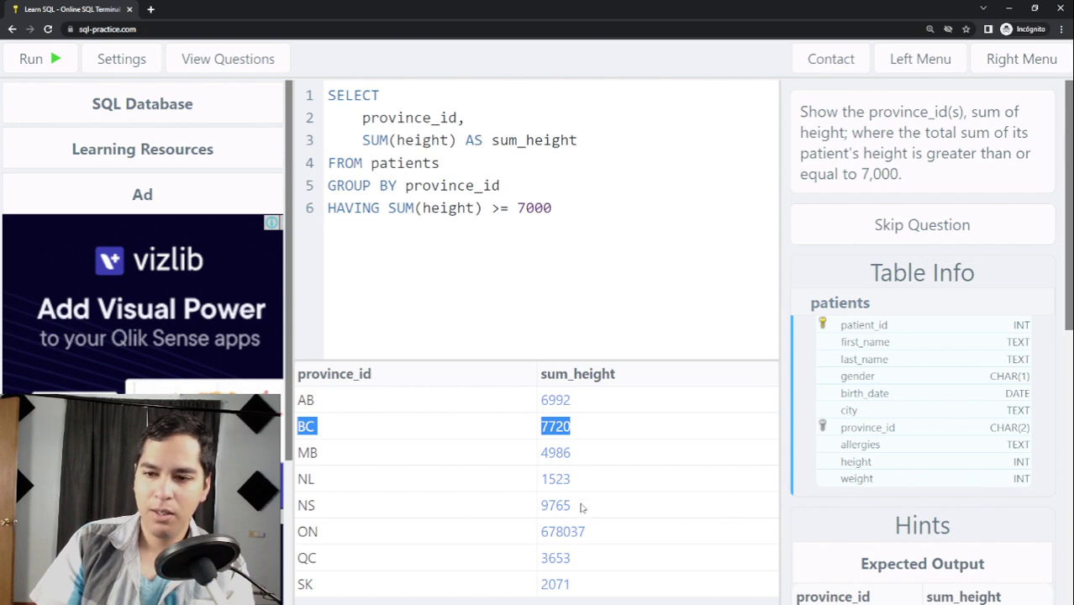
{"action": "left_click_drag", "start_coordinate": [580, 504], "coordinate": [311, 505]}
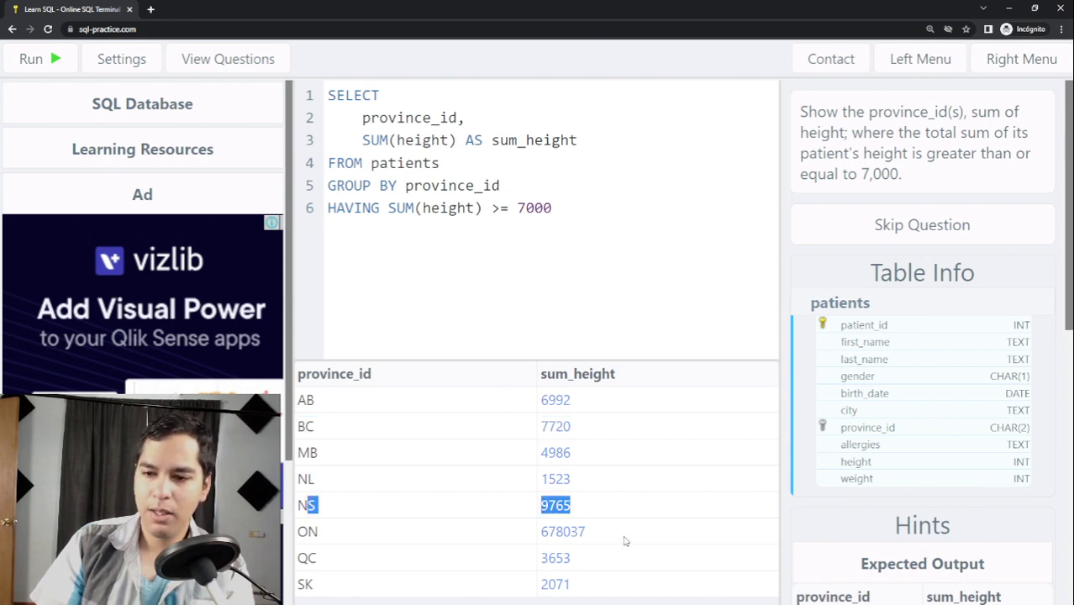
{"action": "left_click_drag", "start_coordinate": [624, 541], "coordinate": [295, 533]}
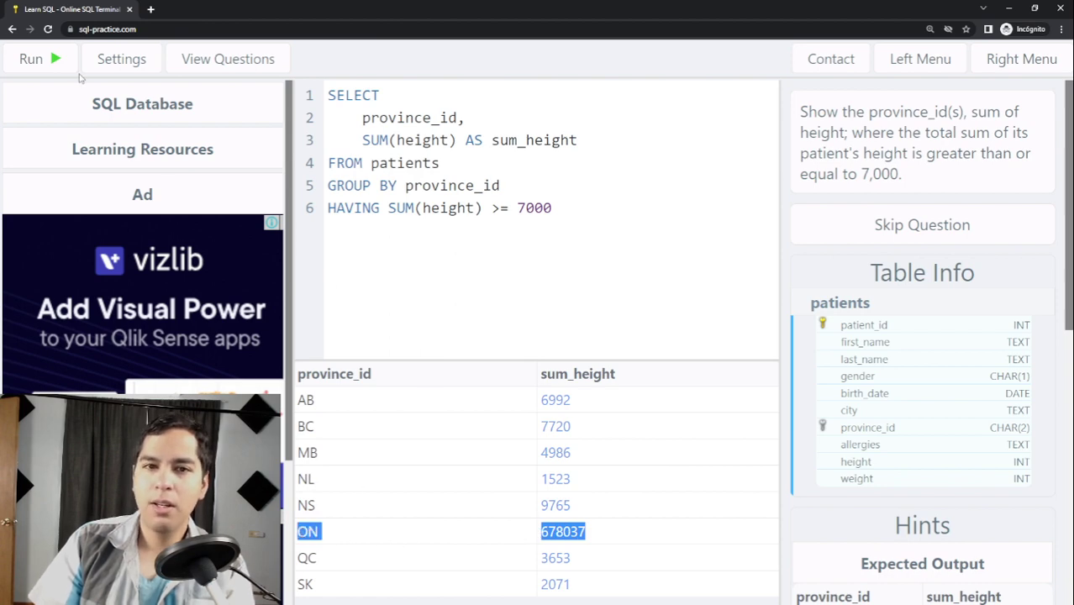
End the query with ';', run it for BC, NS, ON, and highlight the reference solution.
{"action": "left_click", "coordinate": [567, 223]}
{"action": "key", "text": "Return"}
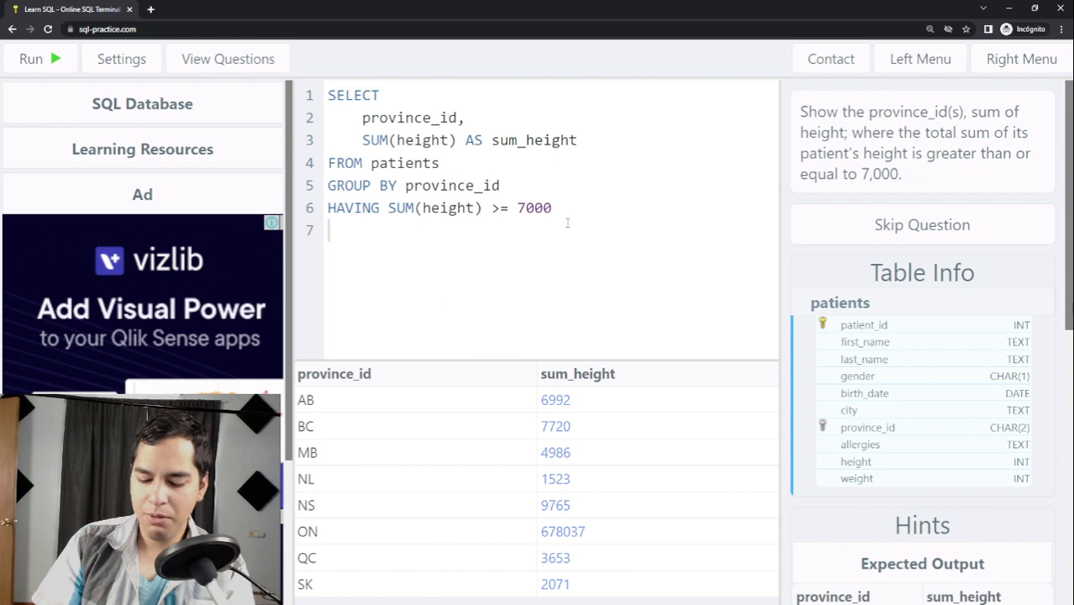
{"action": "type", "text": ";"}
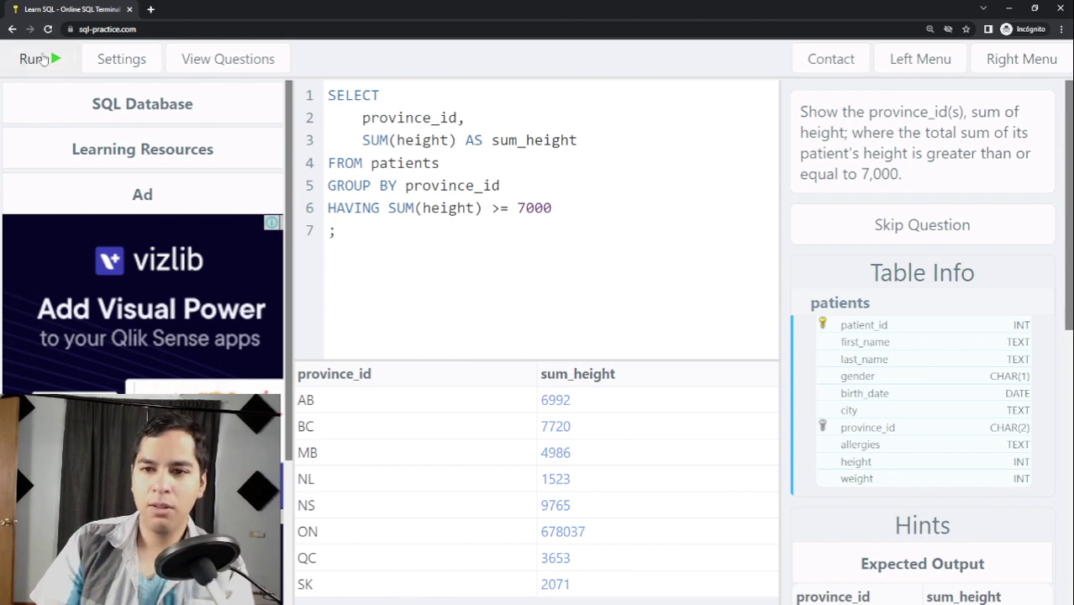
{"action": "left_click", "coordinate": [42, 59]}
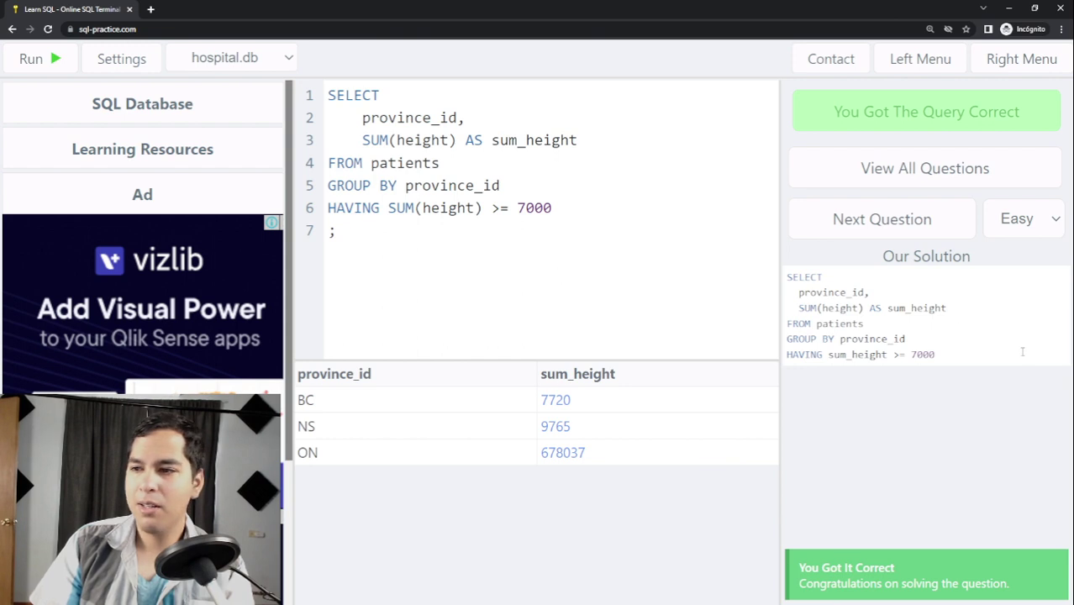
{"action": "left_click_drag", "start_coordinate": [966, 351], "coordinate": [758, 284]}
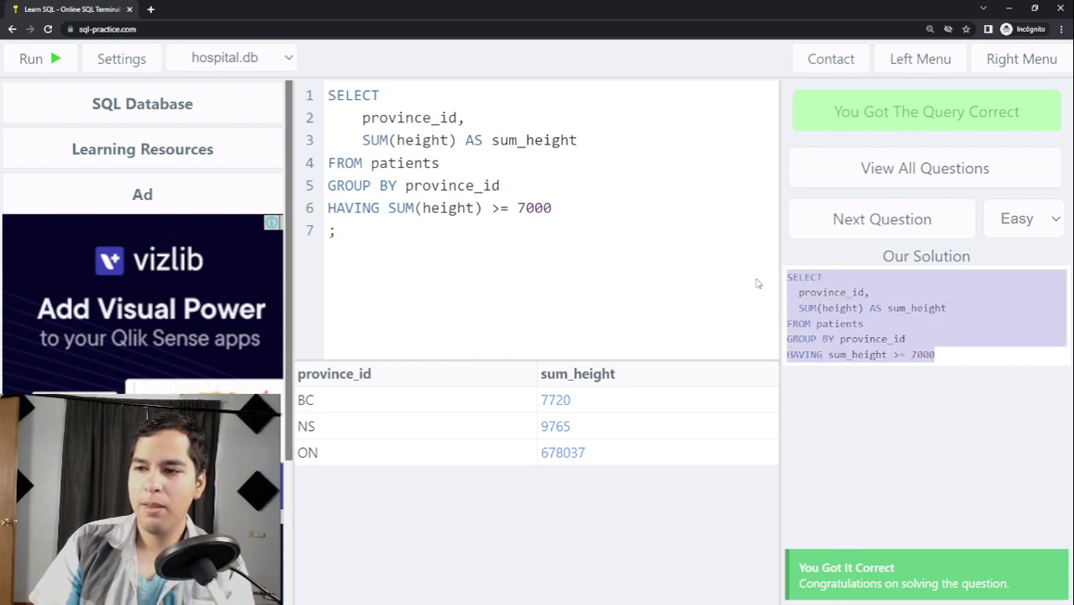